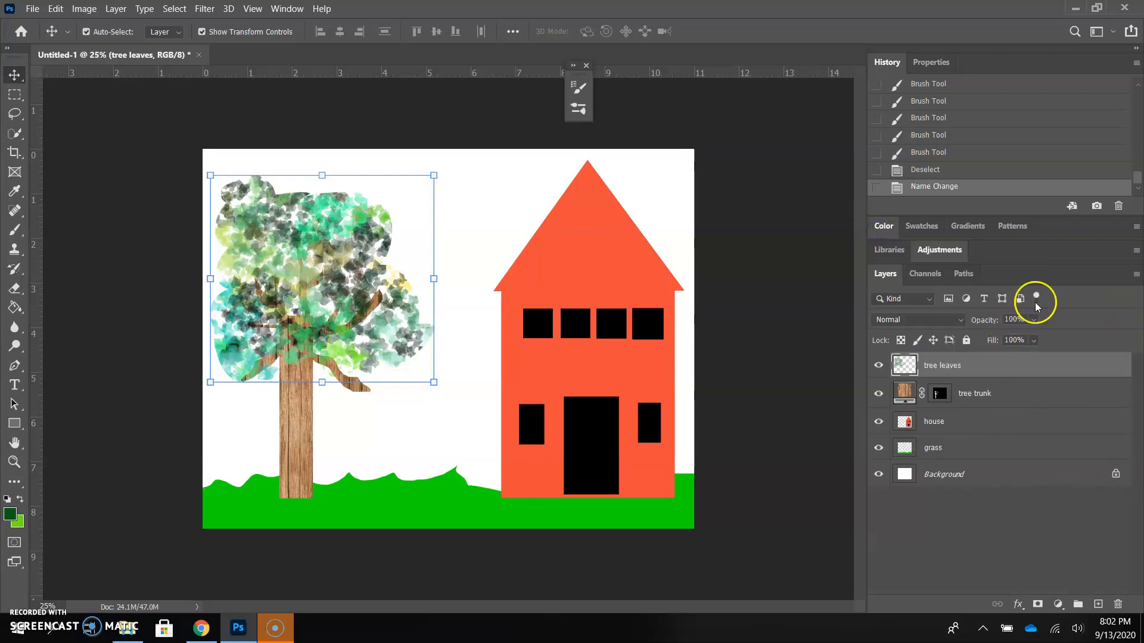
On a new layer, draw a freehand cloud-shaped Lasso selection overlapping the house's roof peak.
{"action": "left_click", "coordinate": [1099, 604]}
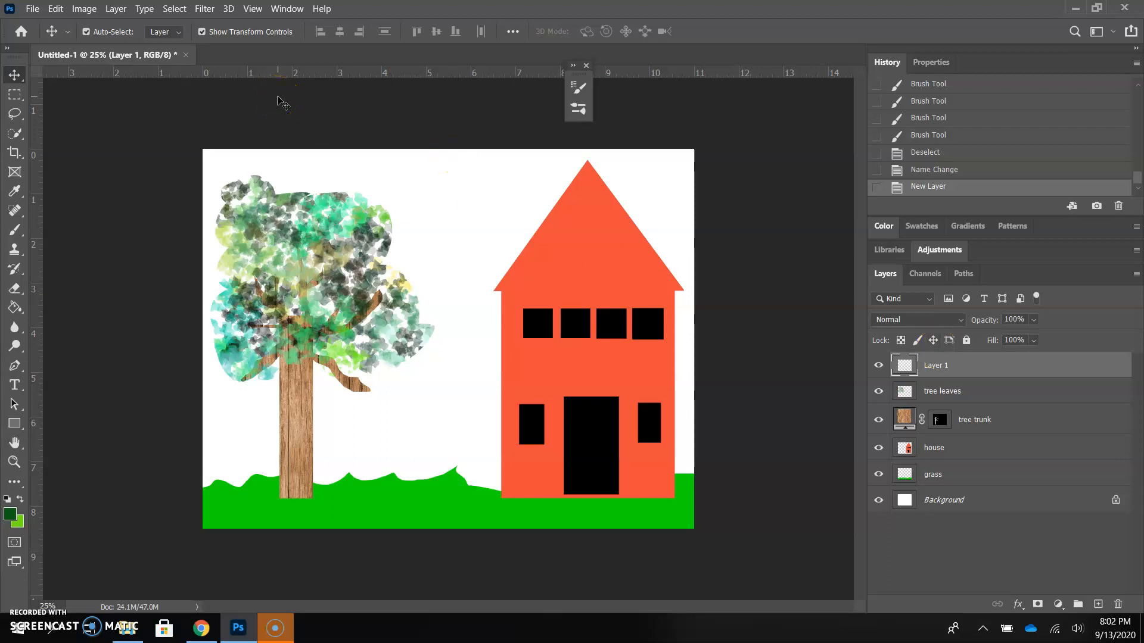
{"action": "left_click", "coordinate": [150, 157]}
{"action": "left_click", "coordinate": [15, 113]}
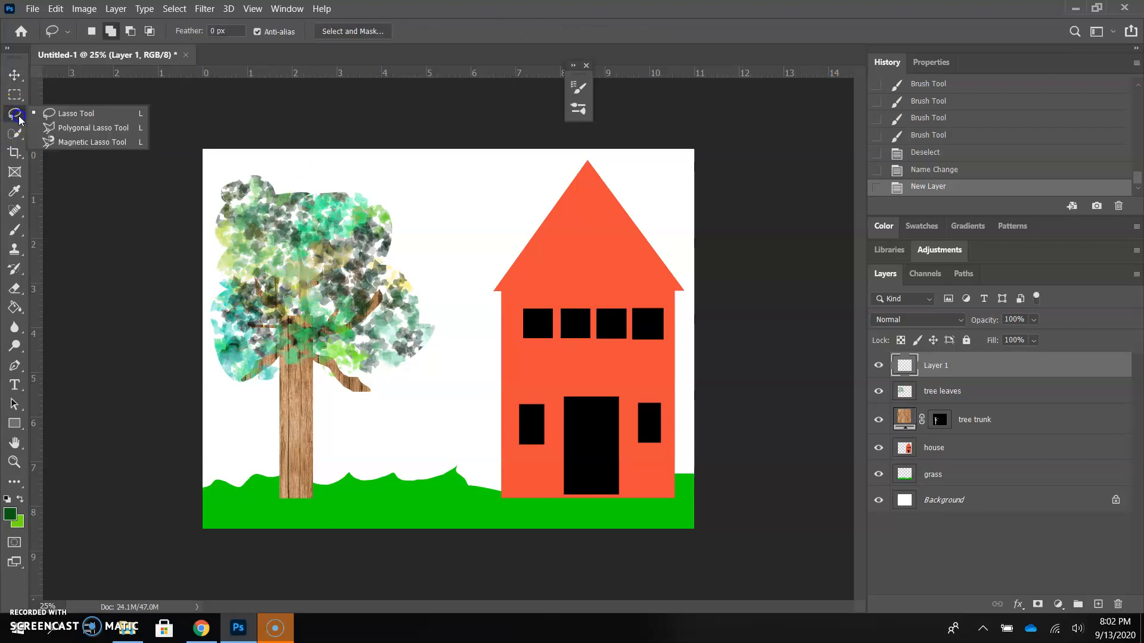
{"action": "left_click", "coordinate": [56, 112]}
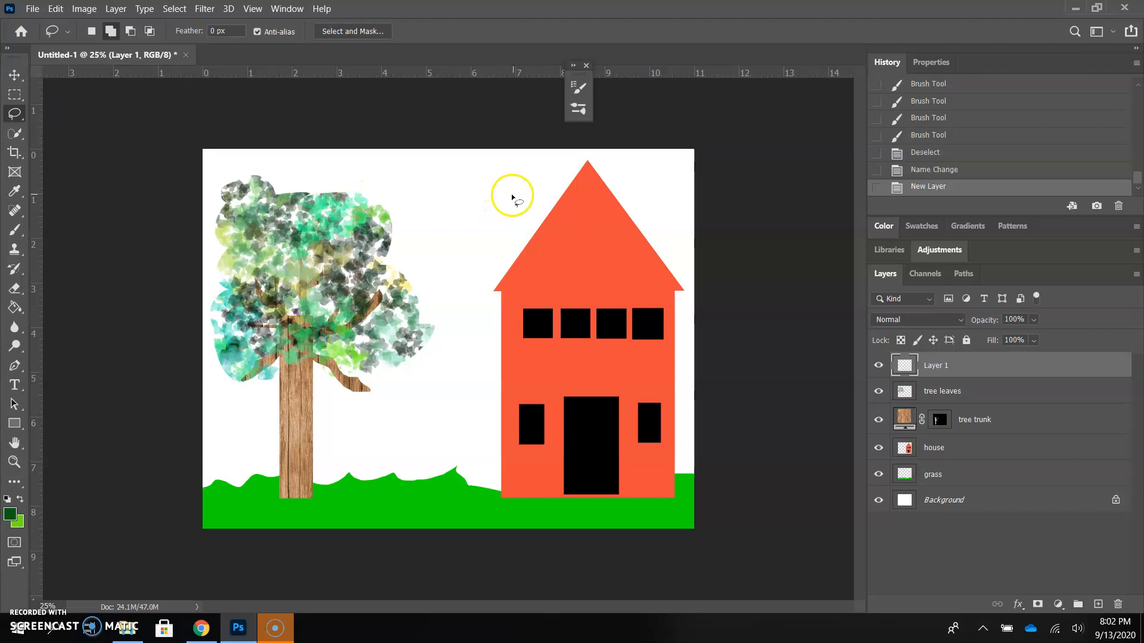
{"action": "mouse_move", "coordinate": [543, 185]}
{"action": "left_mouse_down"}
{"action": "mouse_move", "coordinate": [494, 181]}
{"action": "mouse_move", "coordinate": [471, 197]}
{"action": "mouse_move", "coordinate": [455, 211]}
{"action": "mouse_move", "coordinate": [458, 247]}
{"action": "mouse_move", "coordinate": [589, 229]}
{"action": "mouse_move", "coordinate": [627, 187]}
{"action": "mouse_move", "coordinate": [568, 174]}
{"action": "mouse_move", "coordinate": [496, 175]}
{"action": "left_mouse_up"}
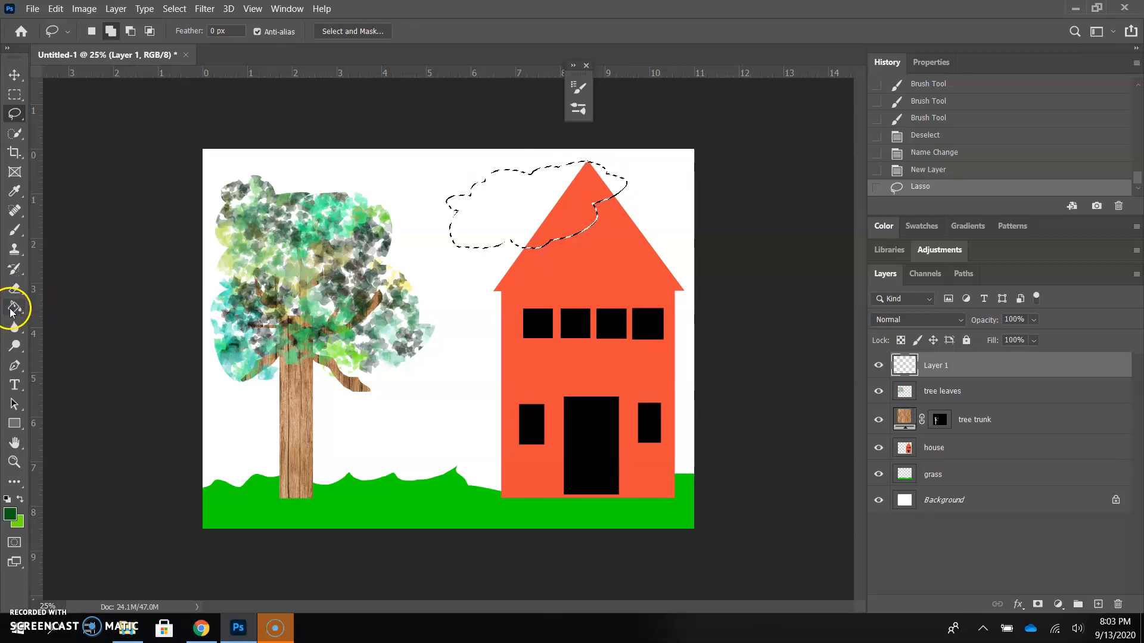
Activate the Gradient tool and set its style to Radial Gradient.
{"action": "left_click", "coordinate": [11, 308]}
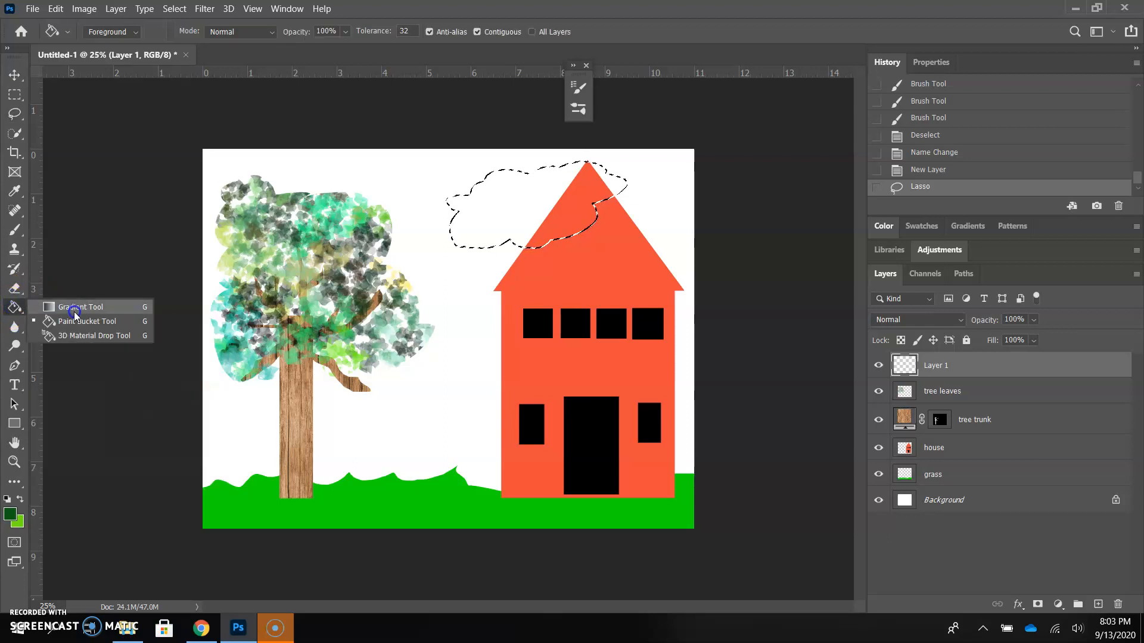
{"action": "left_click", "coordinate": [74, 310]}
{"action": "left_click", "coordinate": [97, 38]}
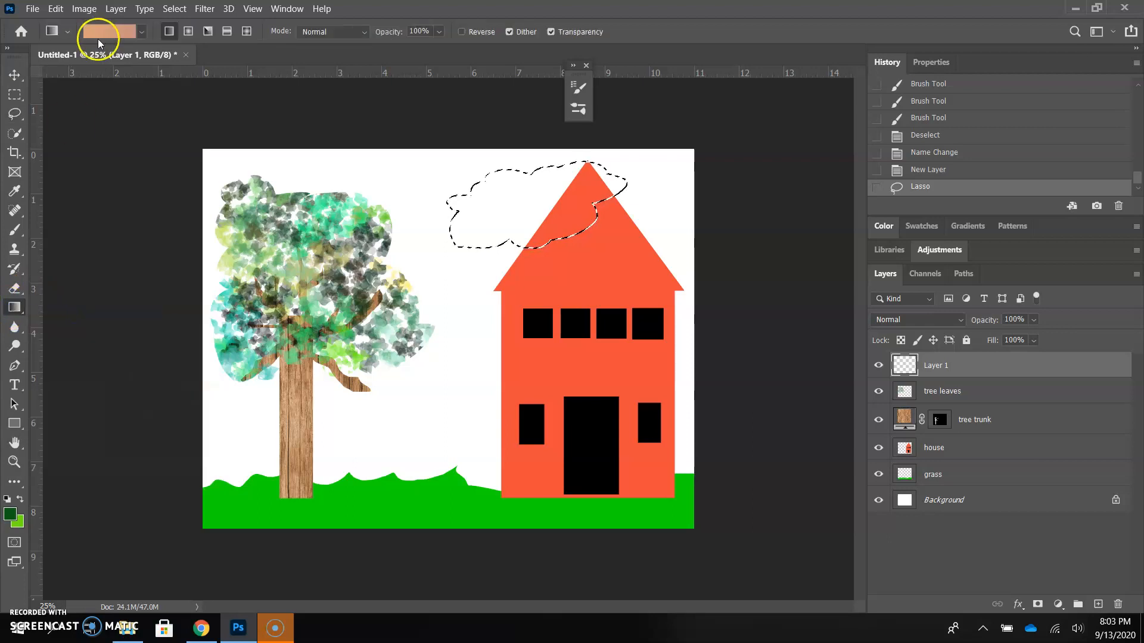
{"action": "left_click", "coordinate": [67, 31]}
{"action": "left_click", "coordinate": [68, 31]}
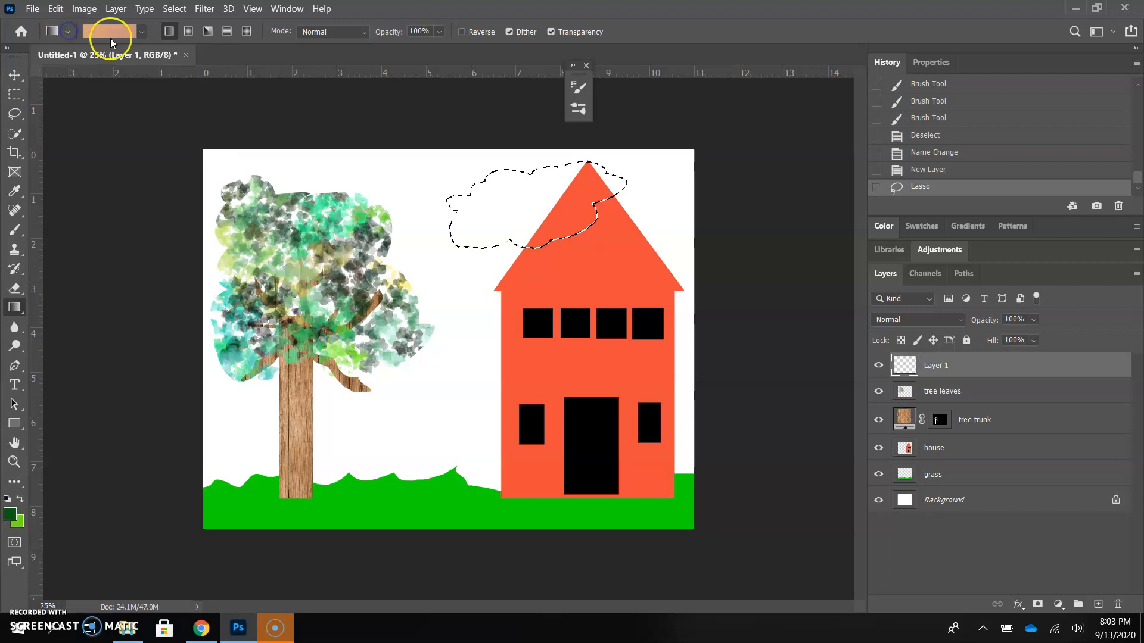
{"action": "left_click", "coordinate": [143, 32]}
{"action": "left_click", "coordinate": [143, 32]}
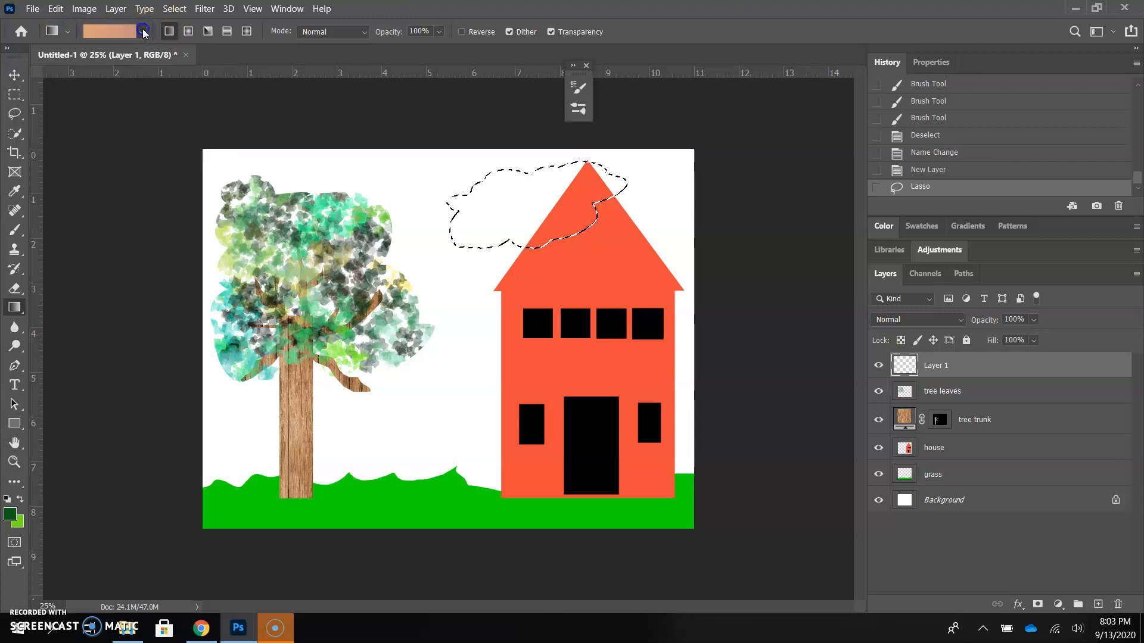
{"action": "left_click", "coordinate": [170, 33]}
{"action": "left_click", "coordinate": [188, 35]}
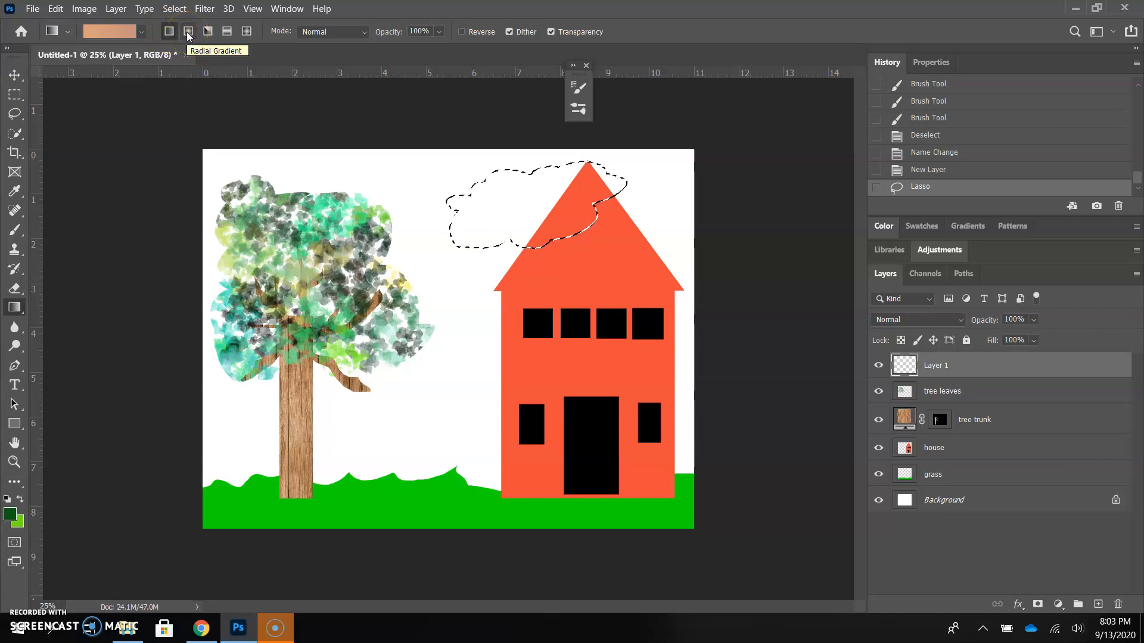
{"action": "left_click", "coordinate": [207, 33]}
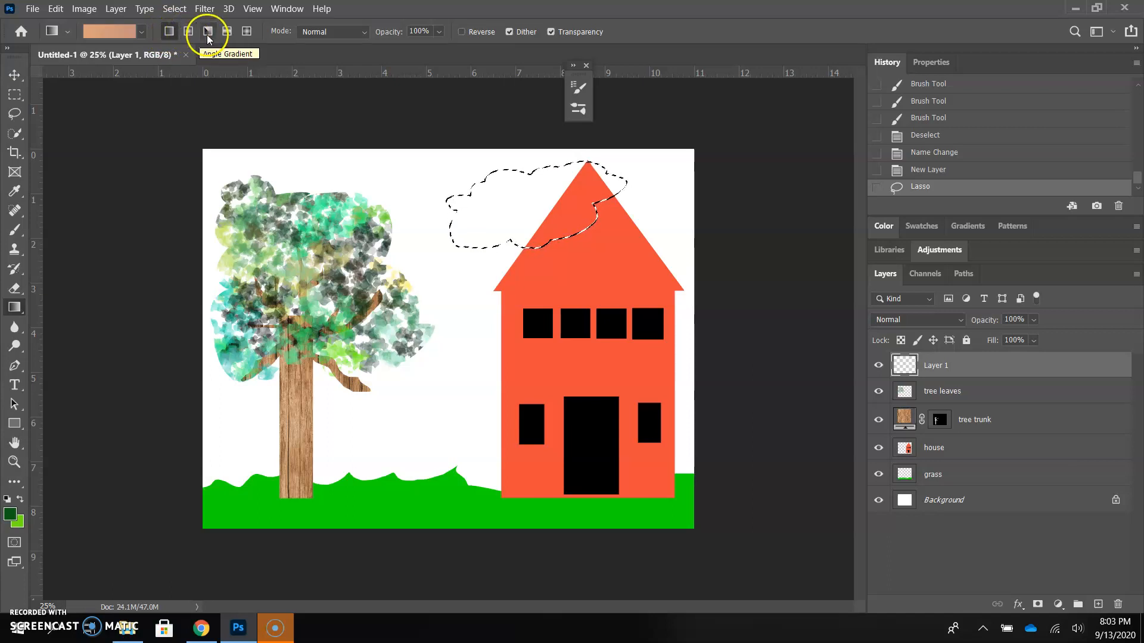
{"action": "left_click", "coordinate": [249, 33]}
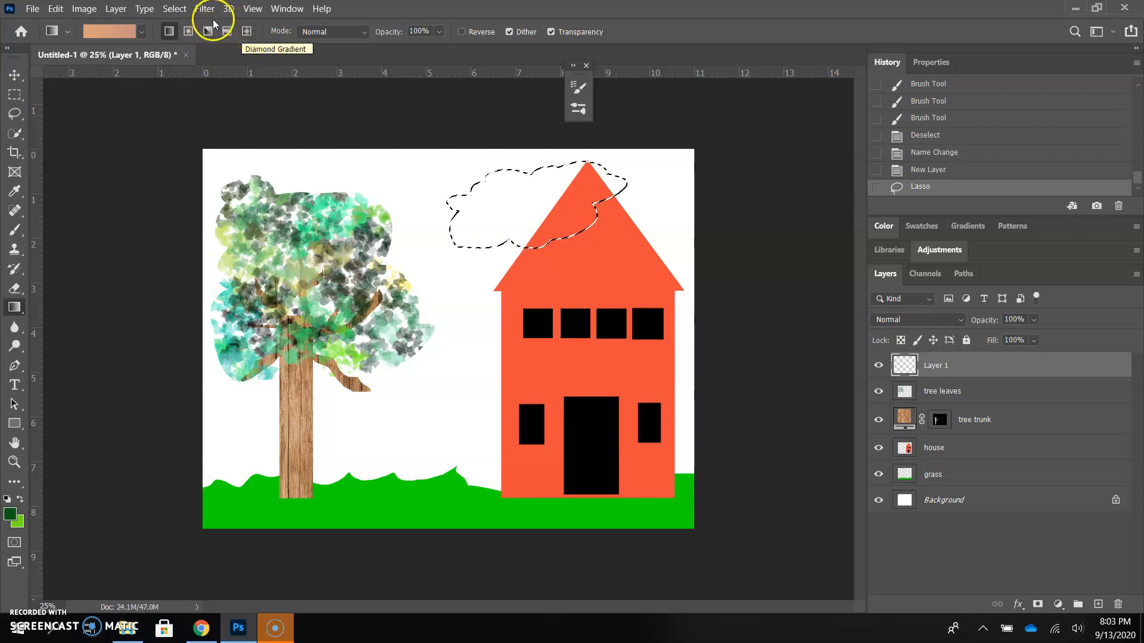
{"action": "left_click", "coordinate": [183, 34]}
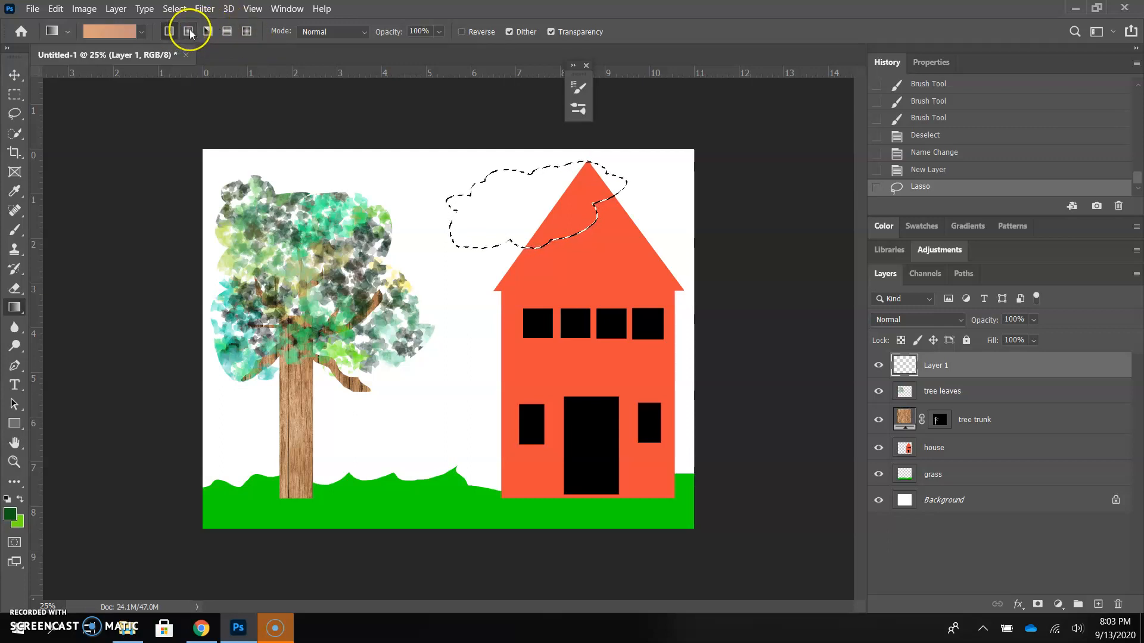
{"action": "left_click", "coordinate": [192, 34]}
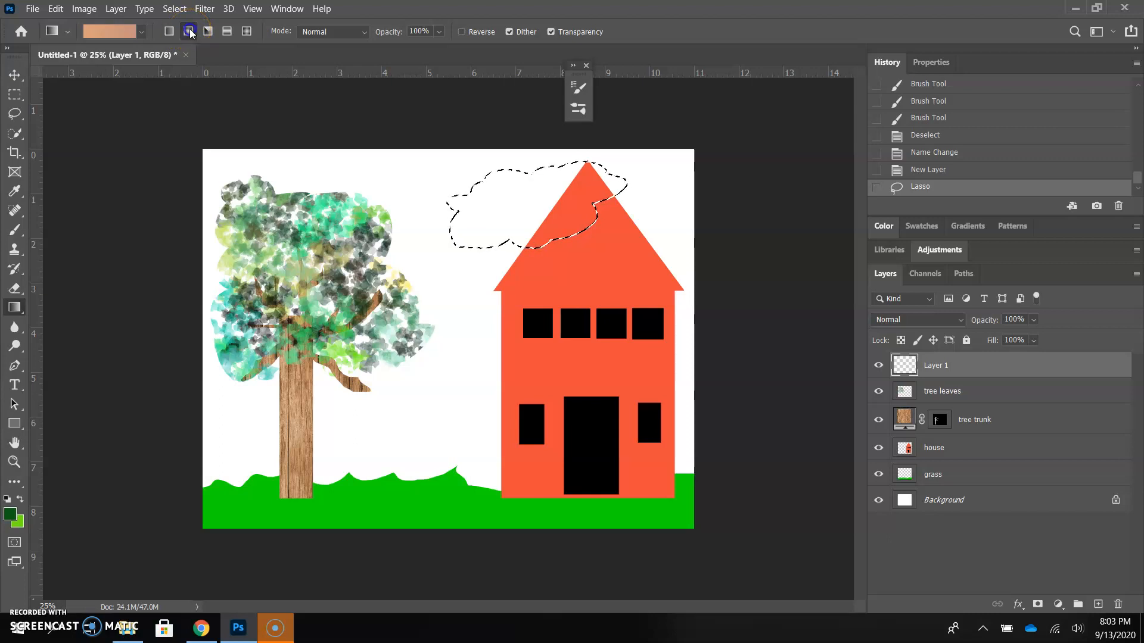
Open the gradient for editing and choose the Cloud_06 preset from the Cloud group.
{"action": "left_click", "coordinate": [134, 31]}
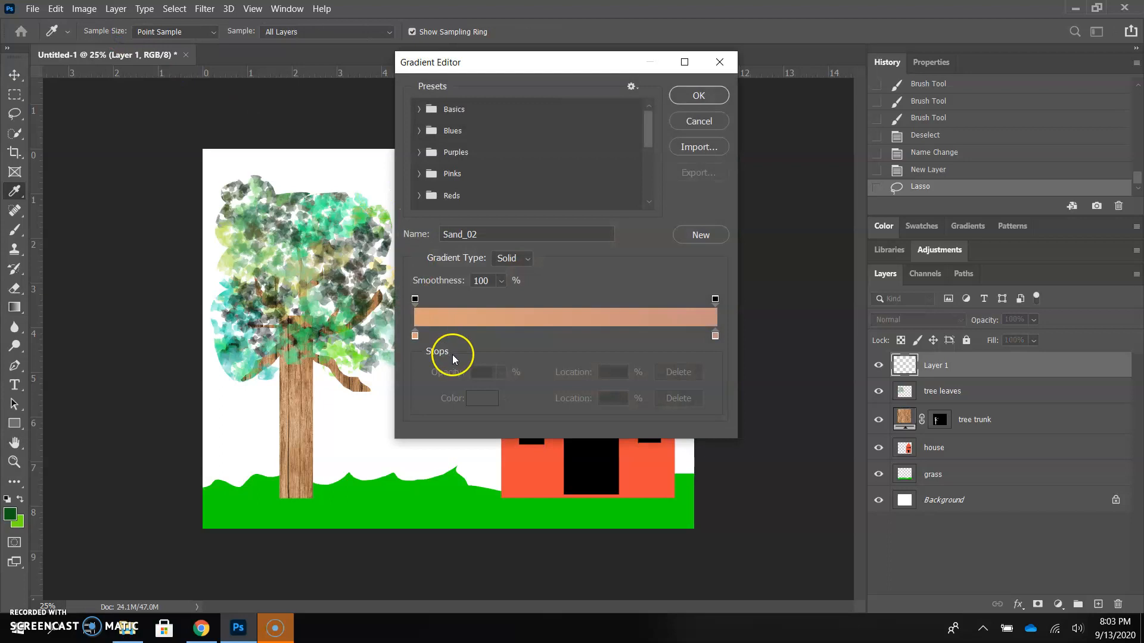
{"action": "mouse_move", "coordinate": [603, 59]}
{"action": "left_mouse_down"}
{"action": "mouse_move", "coordinate": [585, 72]}
{"action": "mouse_move", "coordinate": [595, 56]}
{"action": "left_mouse_up"}
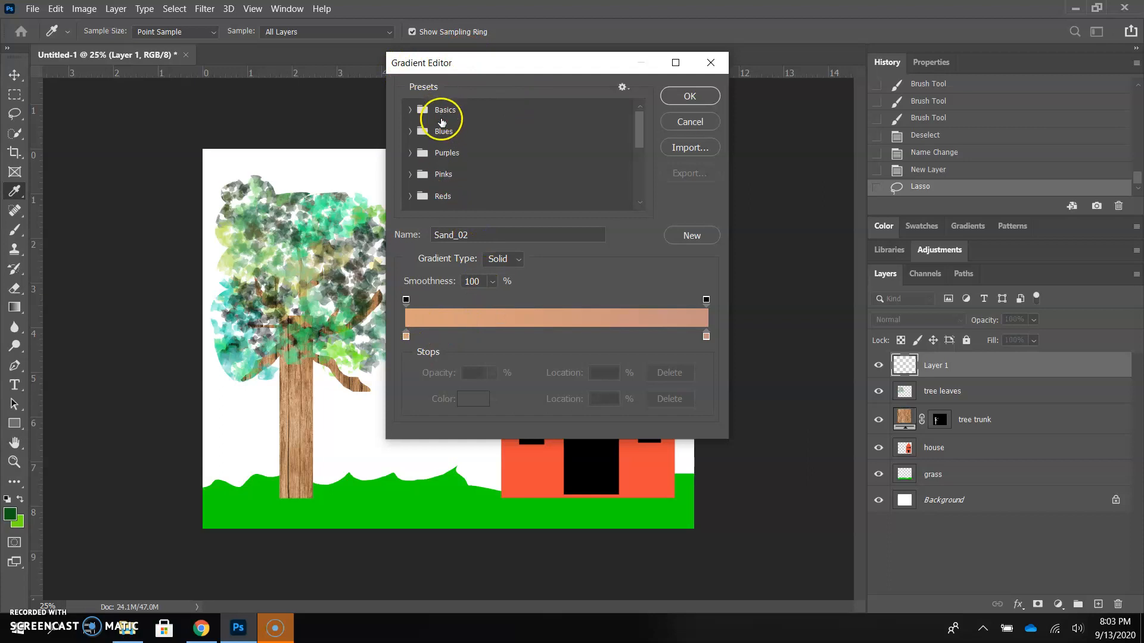
{"action": "left_click", "coordinate": [642, 151]}
{"action": "mouse_move", "coordinate": [641, 156]}
{"action": "left_mouse_down"}
{"action": "mouse_move", "coordinate": [633, 102]}
{"action": "mouse_move", "coordinate": [649, 201]}
{"action": "mouse_move", "coordinate": [636, 107]}
{"action": "mouse_move", "coordinate": [648, 176]}
{"action": "left_mouse_up"}
{"action": "left_click", "coordinate": [411, 148]}
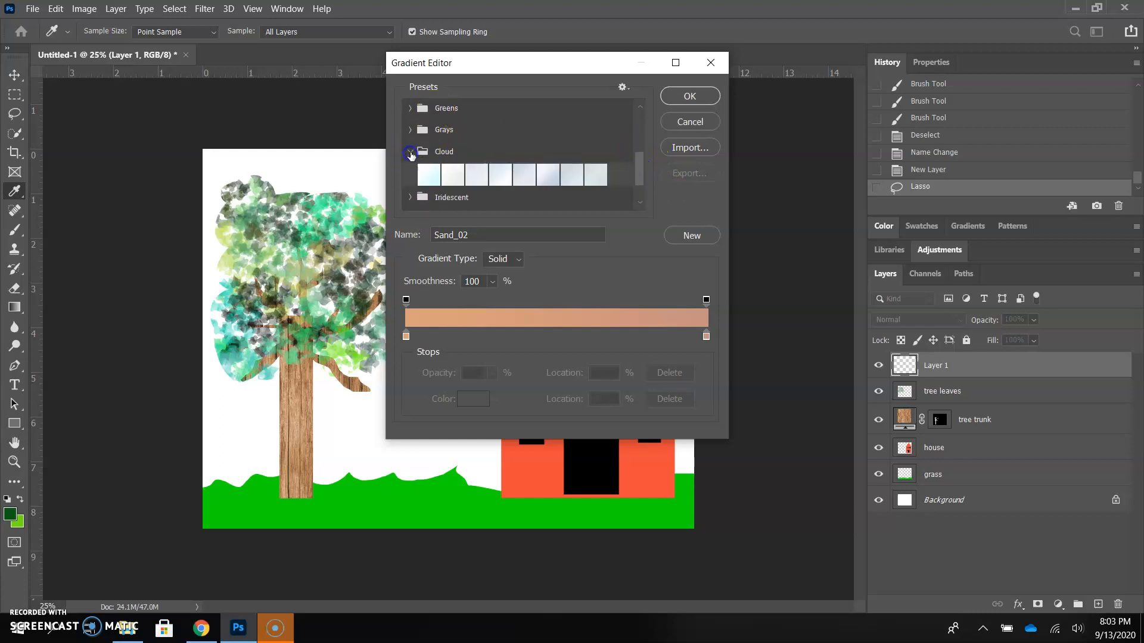
{"action": "left_click", "coordinate": [549, 177]}
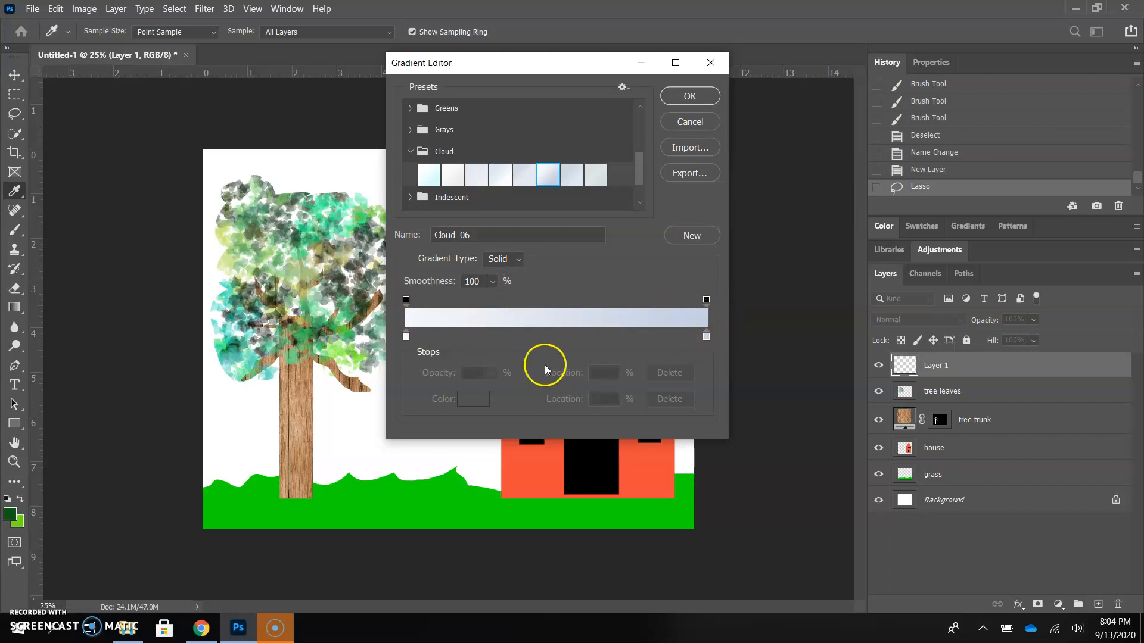
Set the gradient's end color stop to light blue afc4e6 and review the start stop's color.
{"action": "double_click", "coordinate": [705, 337]}
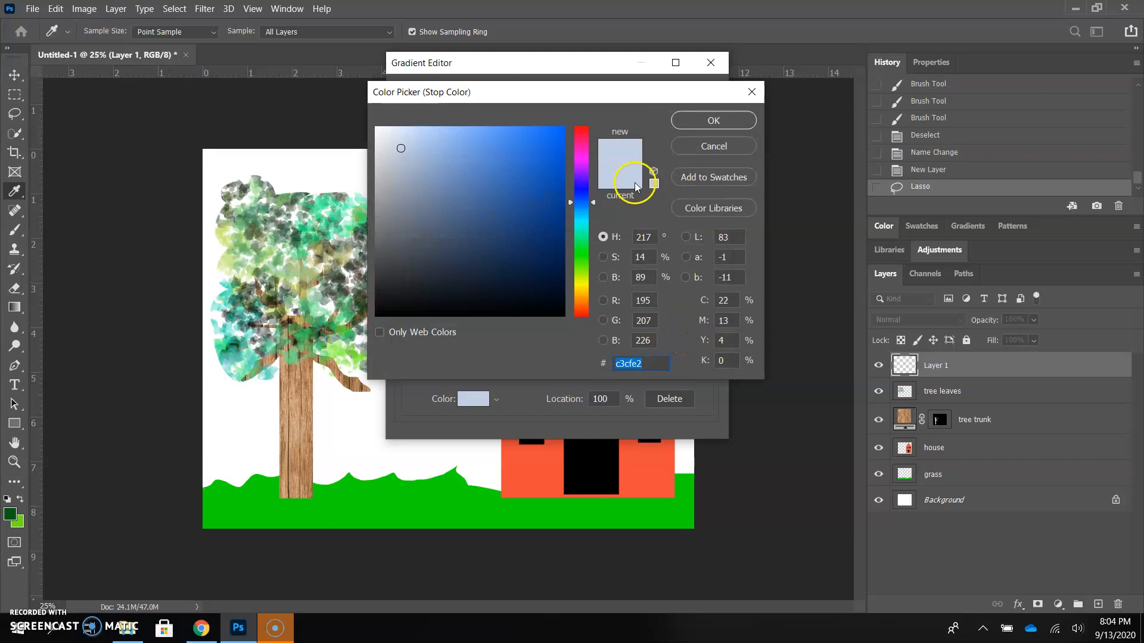
{"action": "left_click_drag", "start_coordinate": [399, 147], "coordinate": [420, 145]}
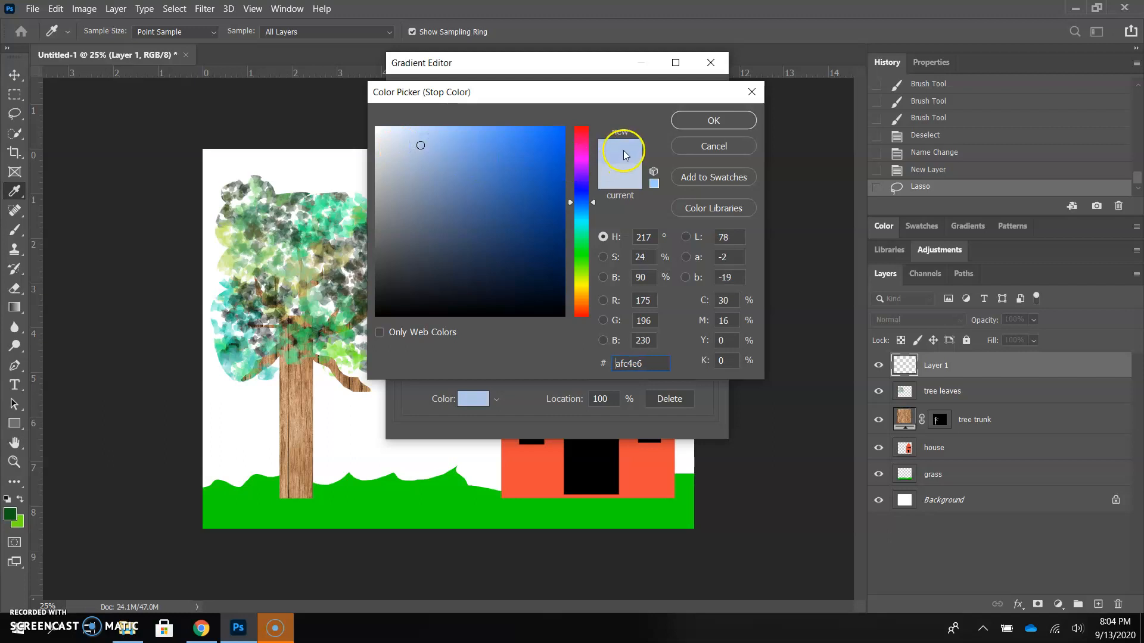
{"action": "left_click", "coordinate": [712, 123]}
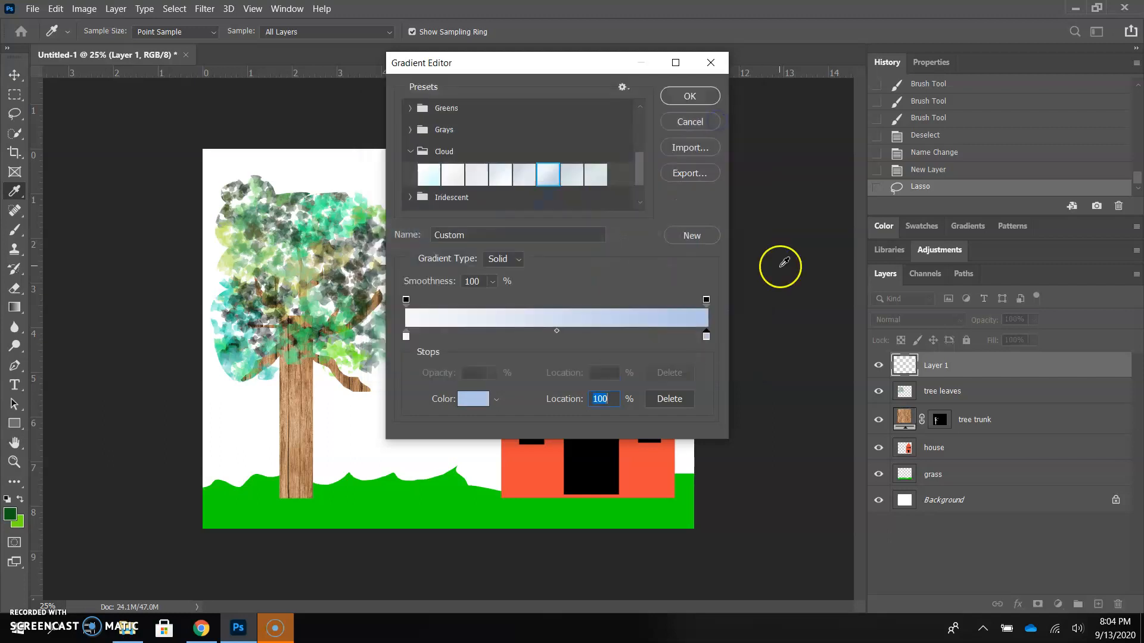
{"action": "left_click", "coordinate": [406, 336]}
{"action": "double_click", "coordinate": [405, 337]}
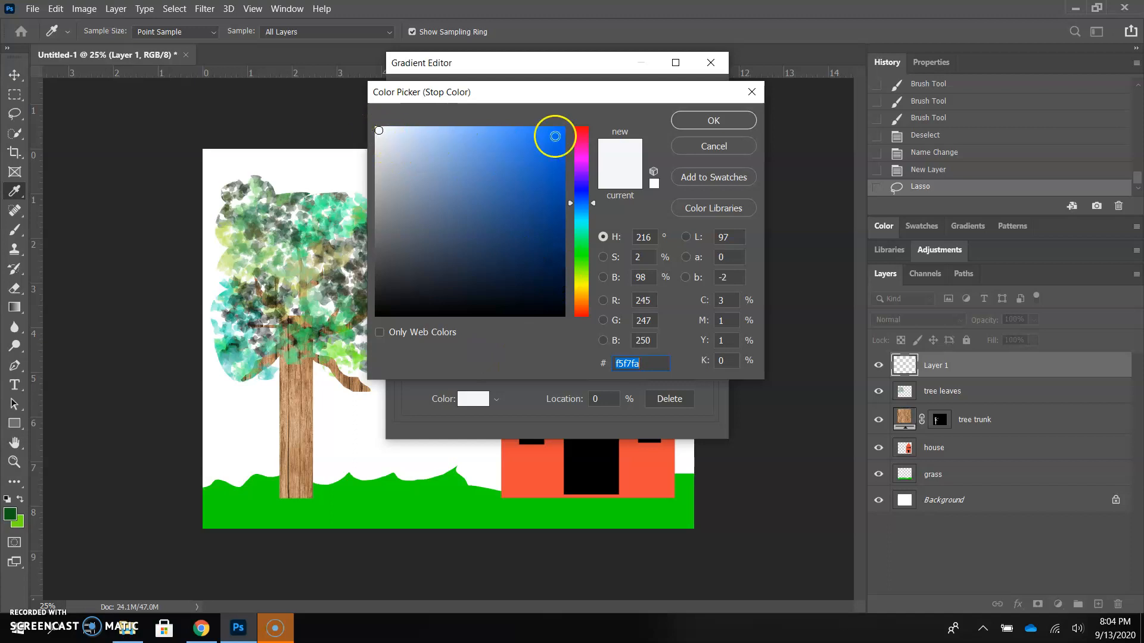
{"action": "left_click", "coordinate": [723, 123]}
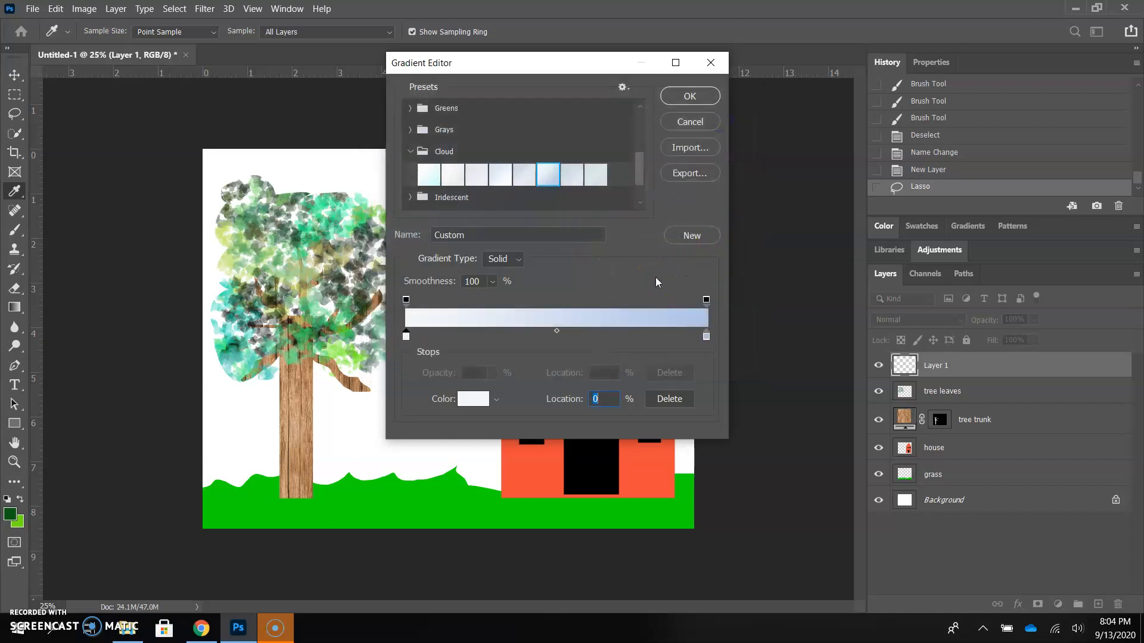
Set the gradient's starting opacity stop to 75% and accept the custom gradient.
{"action": "left_click", "coordinate": [406, 301]}
{"action": "double_click", "coordinate": [473, 372]}
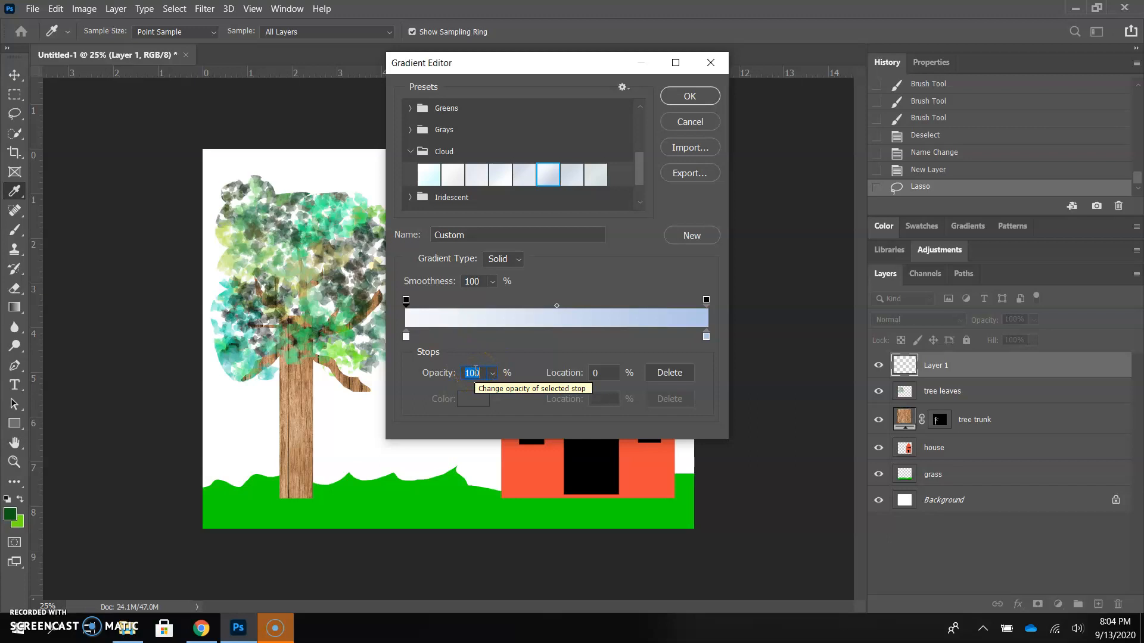
{"action": "type", "text": "75"}
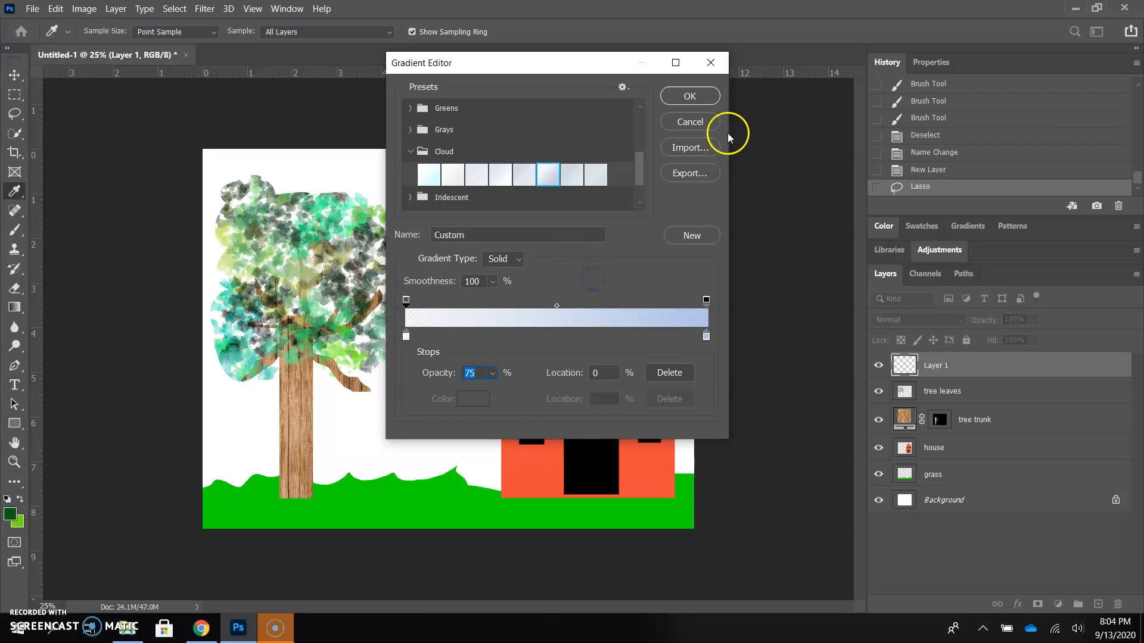
{"action": "left_click", "coordinate": [690, 96]}
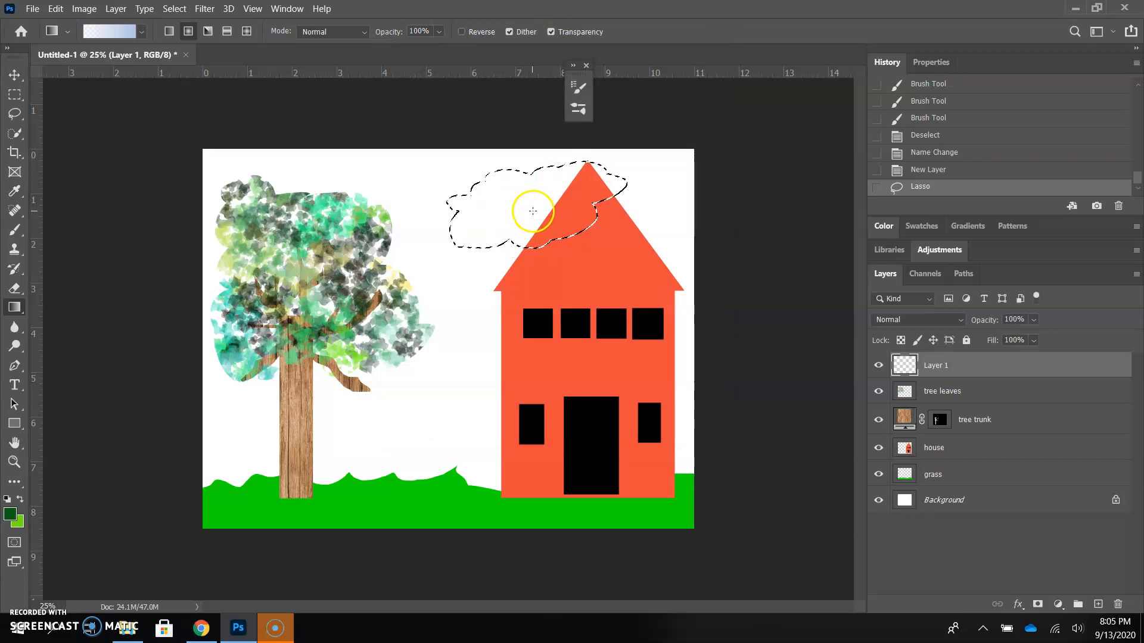
Fill the cloud selection with the radial gradient, trying several directions and ending with one from its center to its upper-left edge, and deselect.
{"action": "left_click_drag", "start_coordinate": [533, 208], "coordinate": [523, 168]}
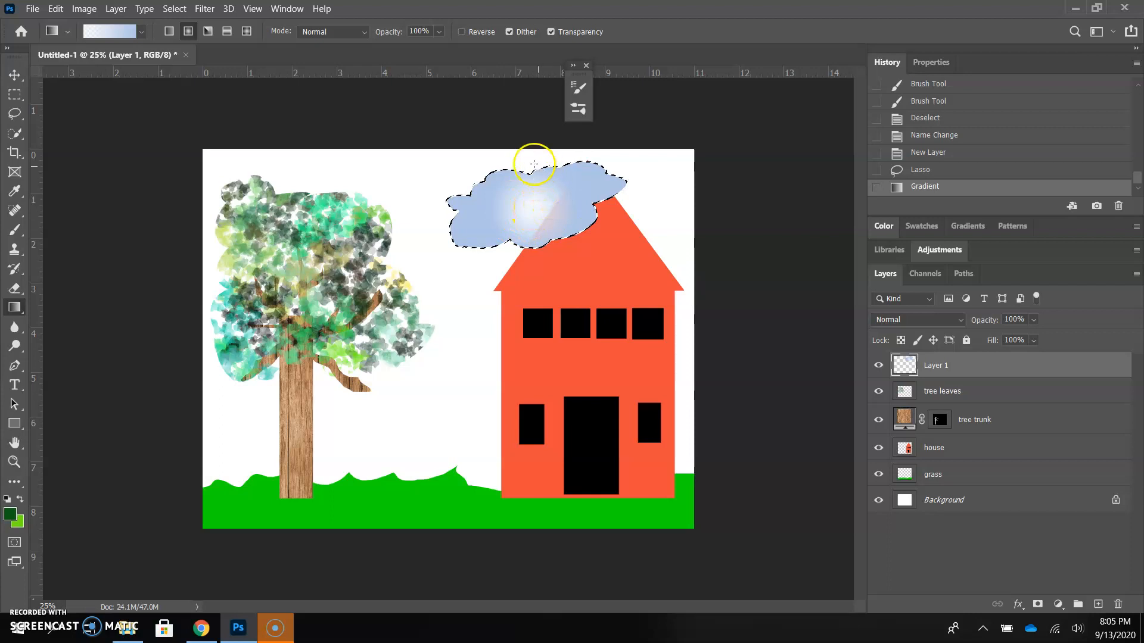
{"action": "left_click_drag", "start_coordinate": [443, 236], "coordinate": [535, 210]}
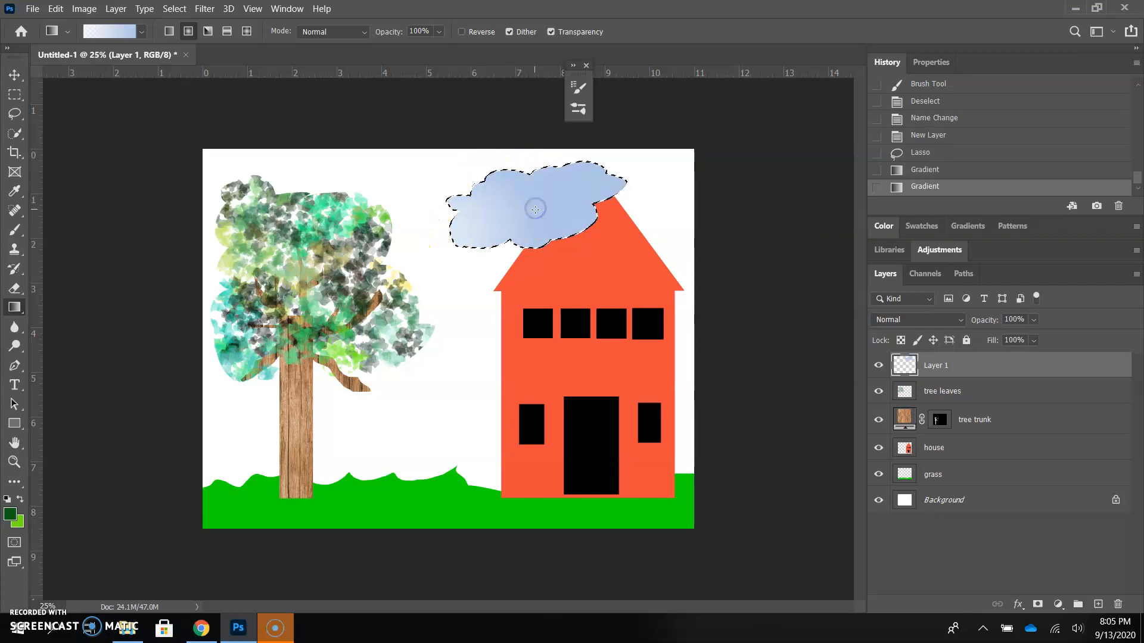
{"action": "left_click_drag", "start_coordinate": [457, 233], "coordinate": [639, 167]}
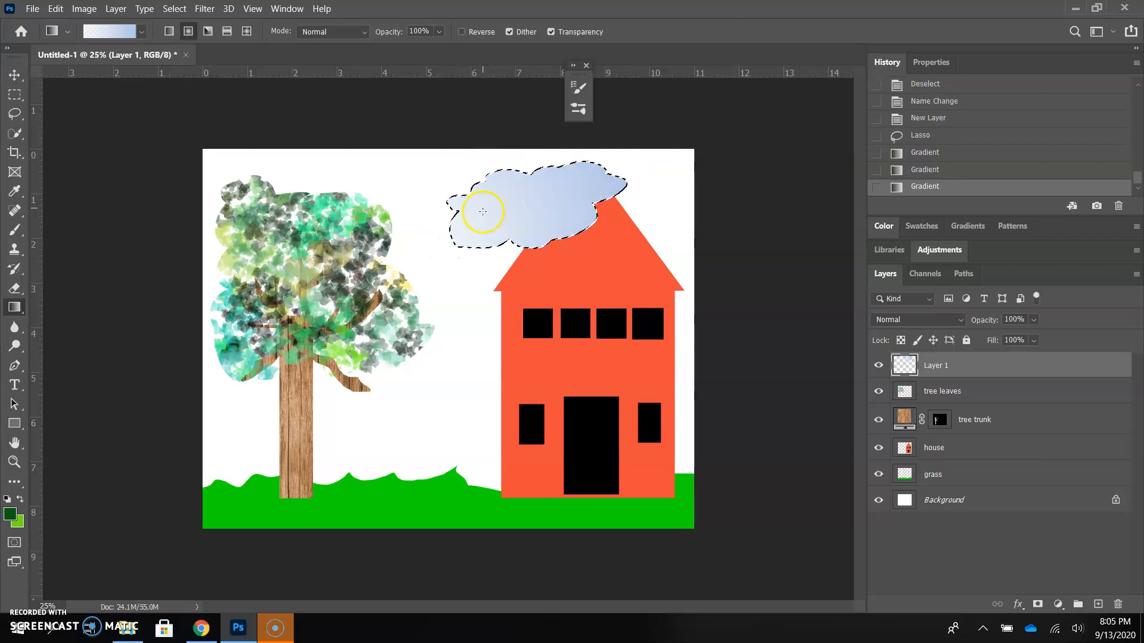
{"action": "left_click_drag", "start_coordinate": [535, 206], "coordinate": [474, 174]}
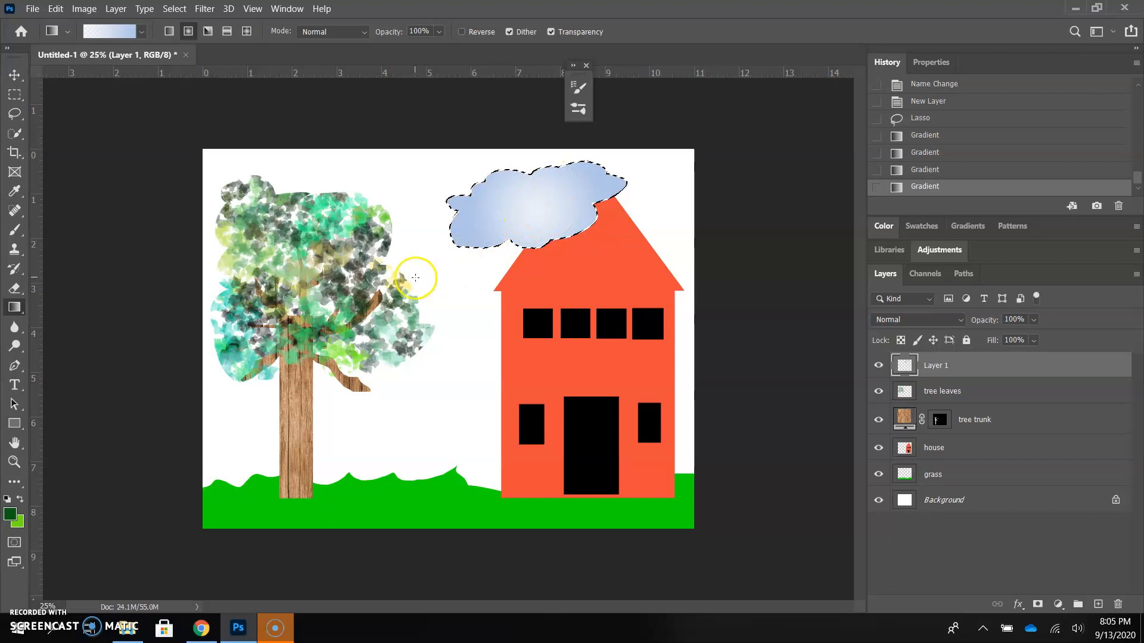
{"action": "left_click", "coordinate": [14, 75]}
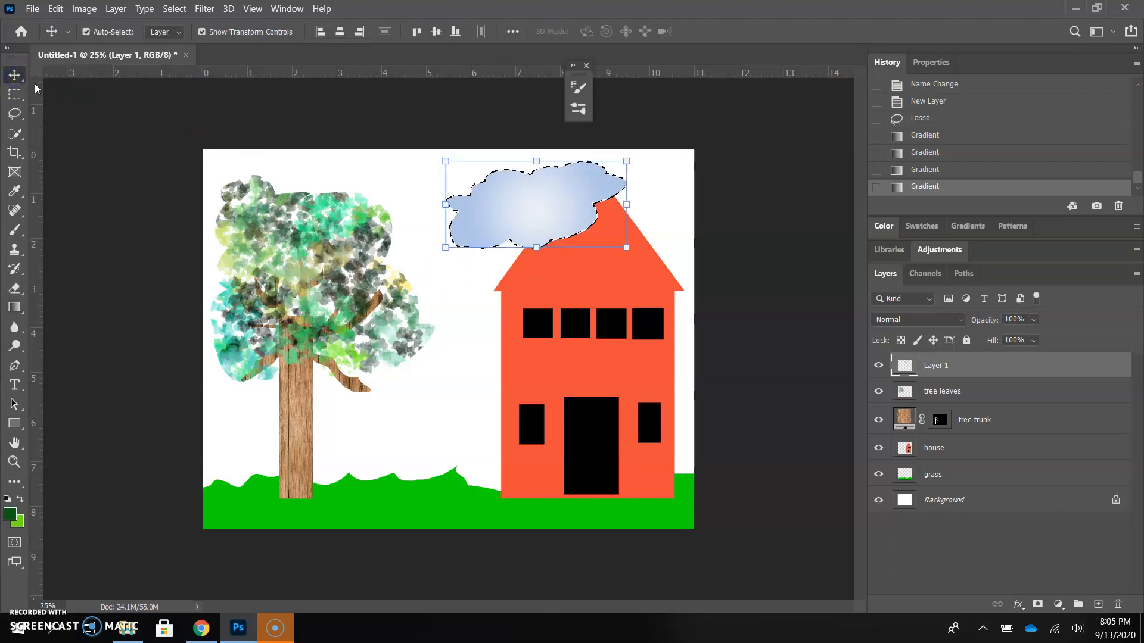
{"action": "key", "text": "ctrl+d"}
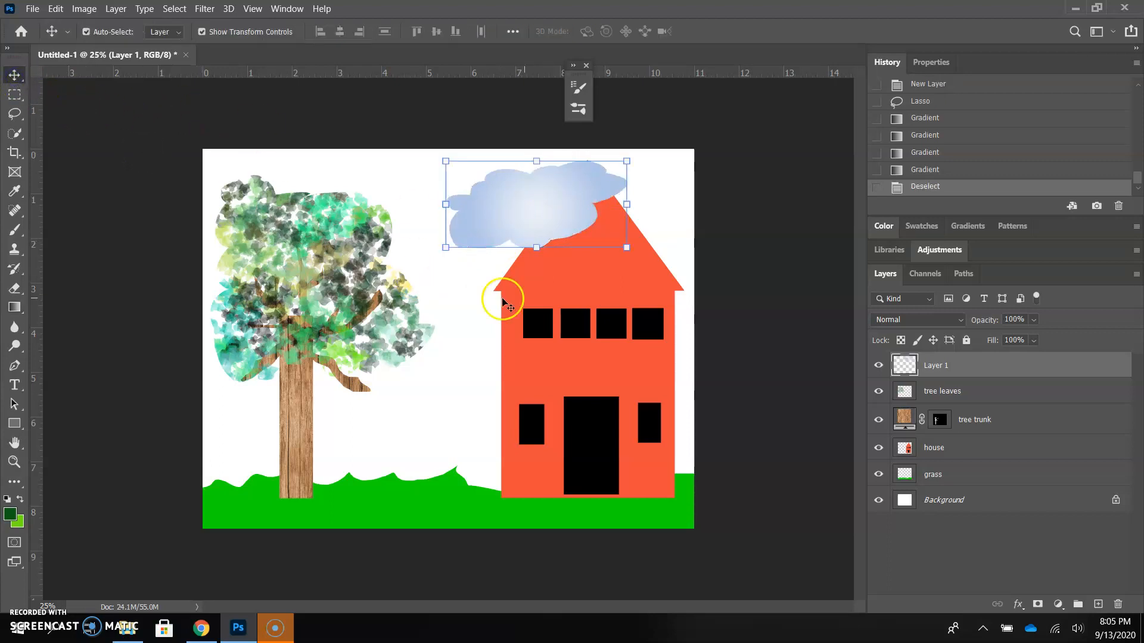
Rename the new layer cloud and move the cloud about 1 ruler unit toward the tree and slightly down.
{"action": "double_click", "coordinate": [936, 366]}
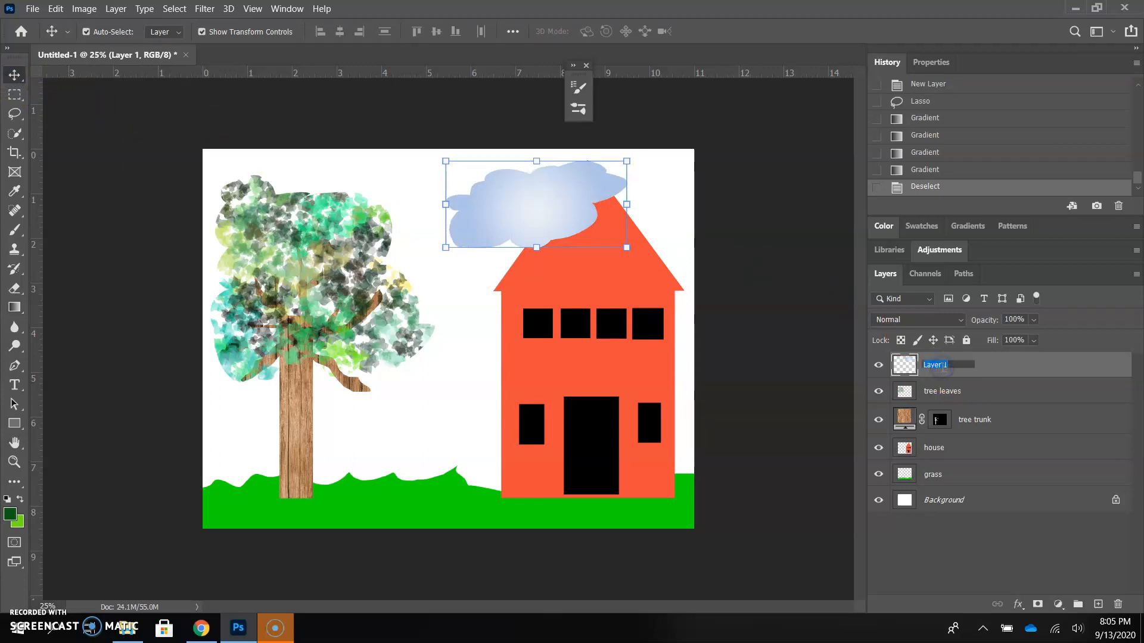
{"action": "type", "text": "cloud"}
{"action": "key", "text": "Return"}
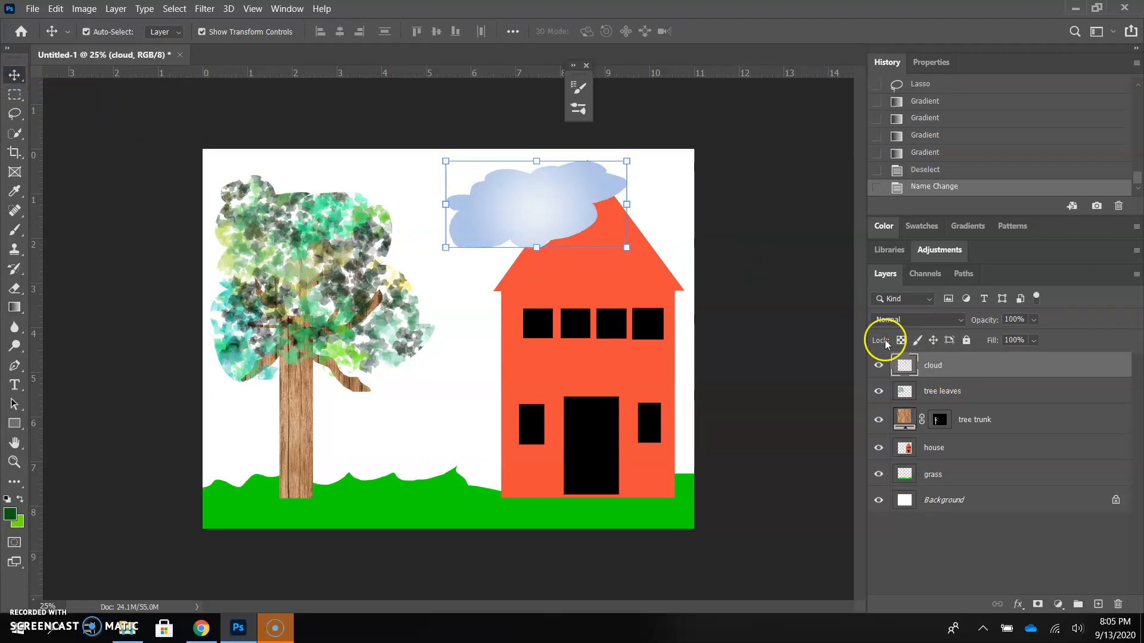
{"action": "left_click", "coordinate": [558, 219]}
{"action": "left_click_drag", "start_coordinate": [558, 218], "coordinate": [516, 225]}
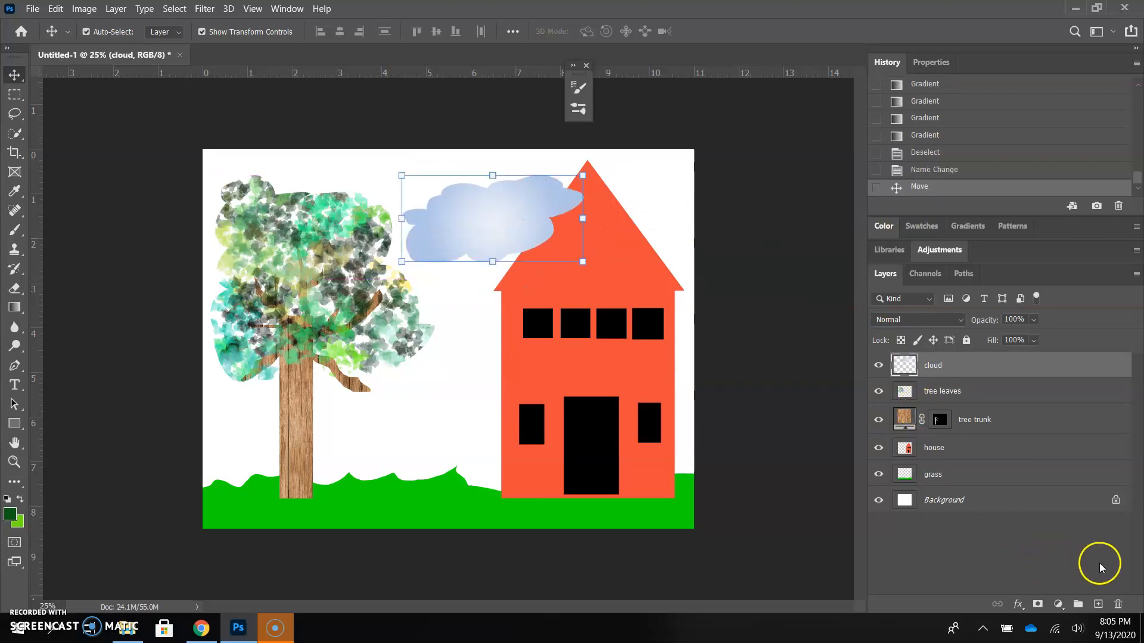
Unlock the Background layer so it becomes a regular layer.
{"action": "left_click", "coordinate": [1116, 502]}
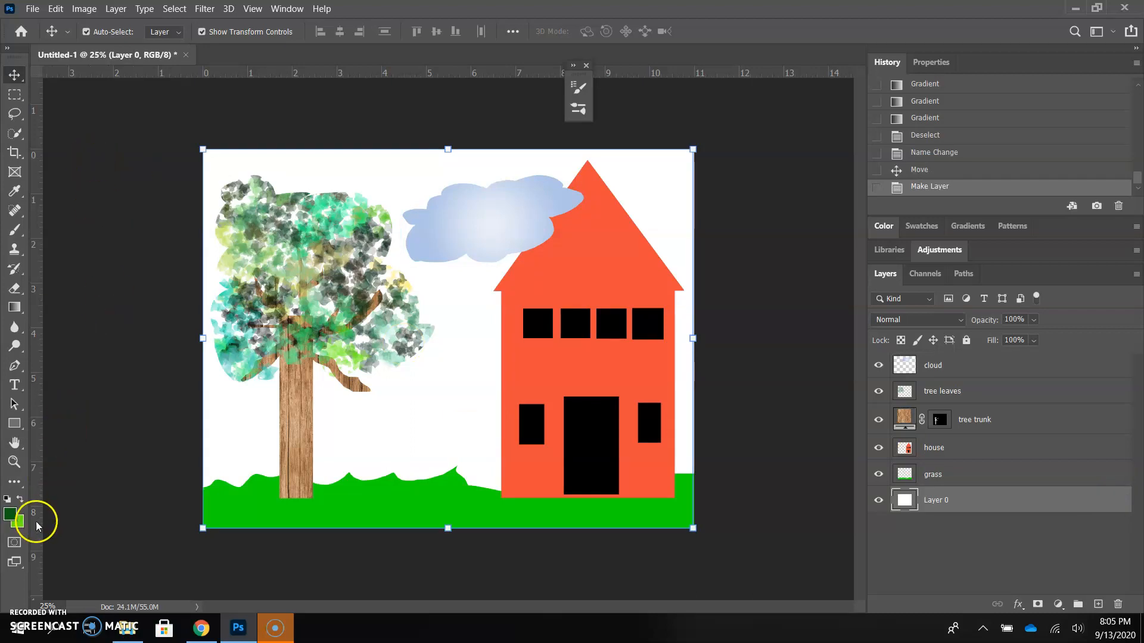
Set the foreground color to light sky blue b0dcfb, starting from a color sampled from the cloud and adjusting its hue and brightness.
{"action": "left_click", "coordinate": [14, 516]}
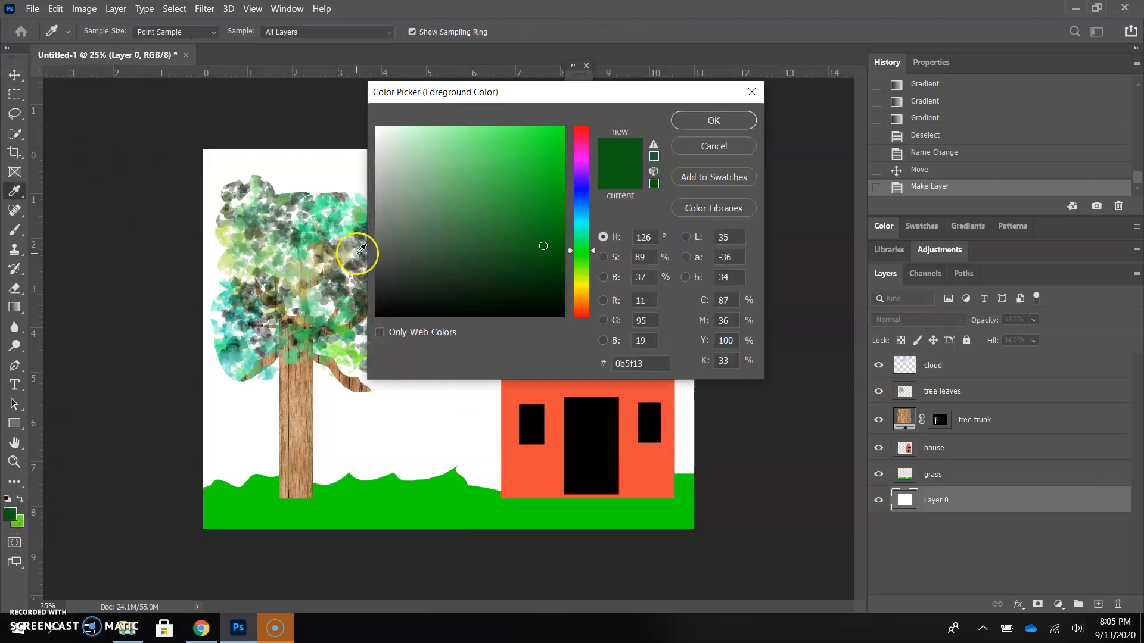
{"action": "left_click_drag", "start_coordinate": [654, 99], "coordinate": [803, 127]}
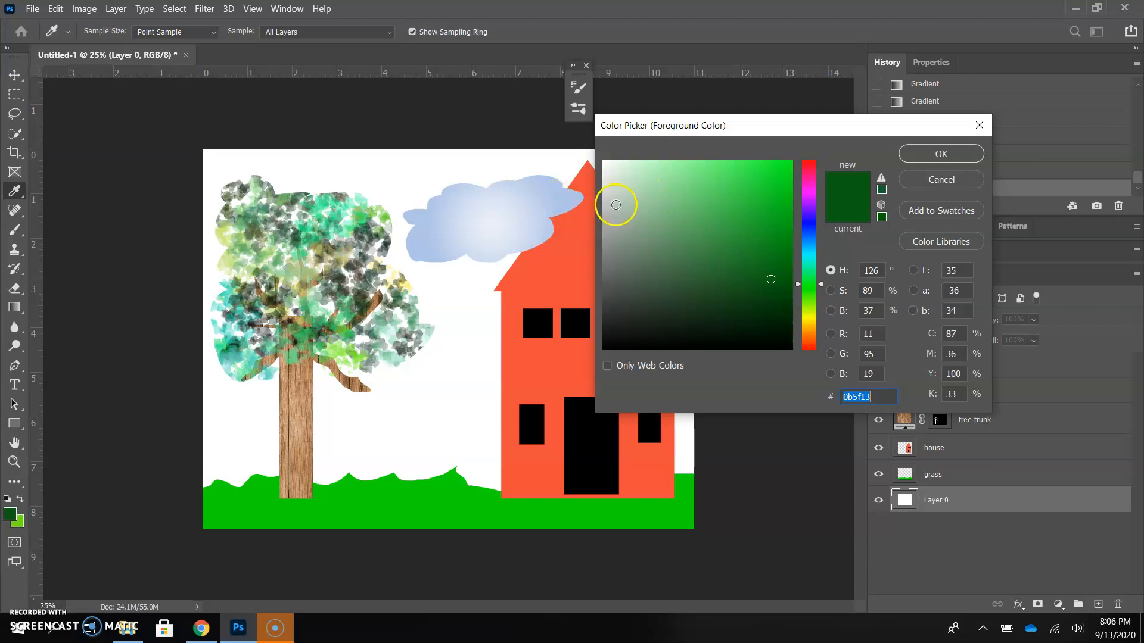
{"action": "left_click", "coordinate": [575, 196]}
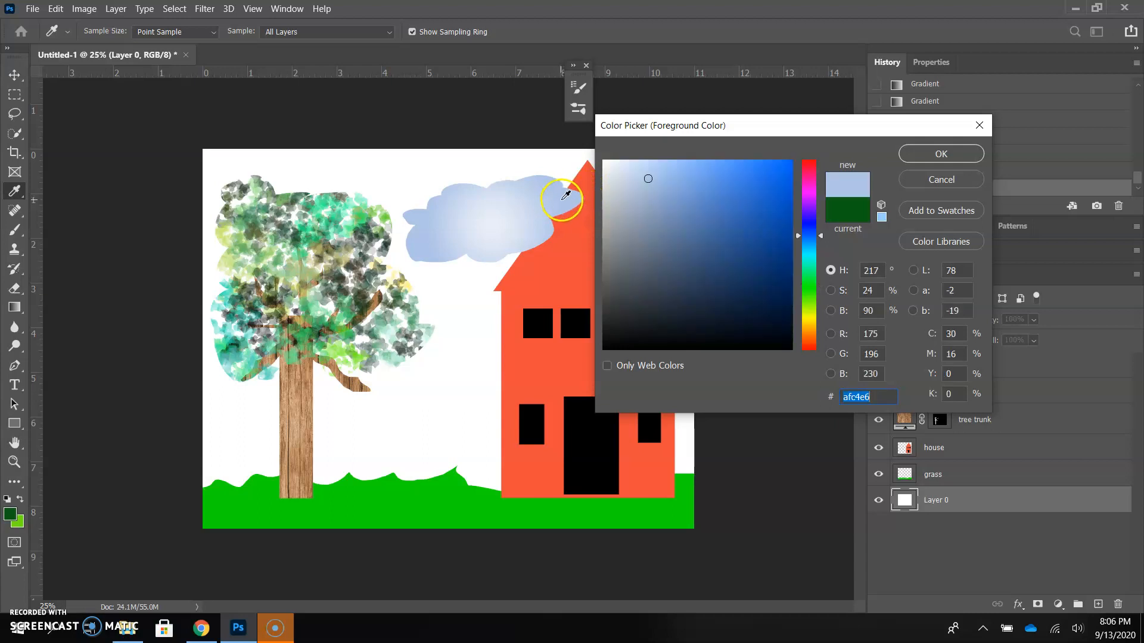
{"action": "left_click", "coordinate": [644, 185]}
{"action": "mouse_move", "coordinate": [644, 184]}
{"action": "left_mouse_down"}
{"action": "mouse_move", "coordinate": [627, 230]}
{"action": "mouse_move", "coordinate": [641, 191]}
{"action": "mouse_move", "coordinate": [628, 163]}
{"action": "left_mouse_up"}
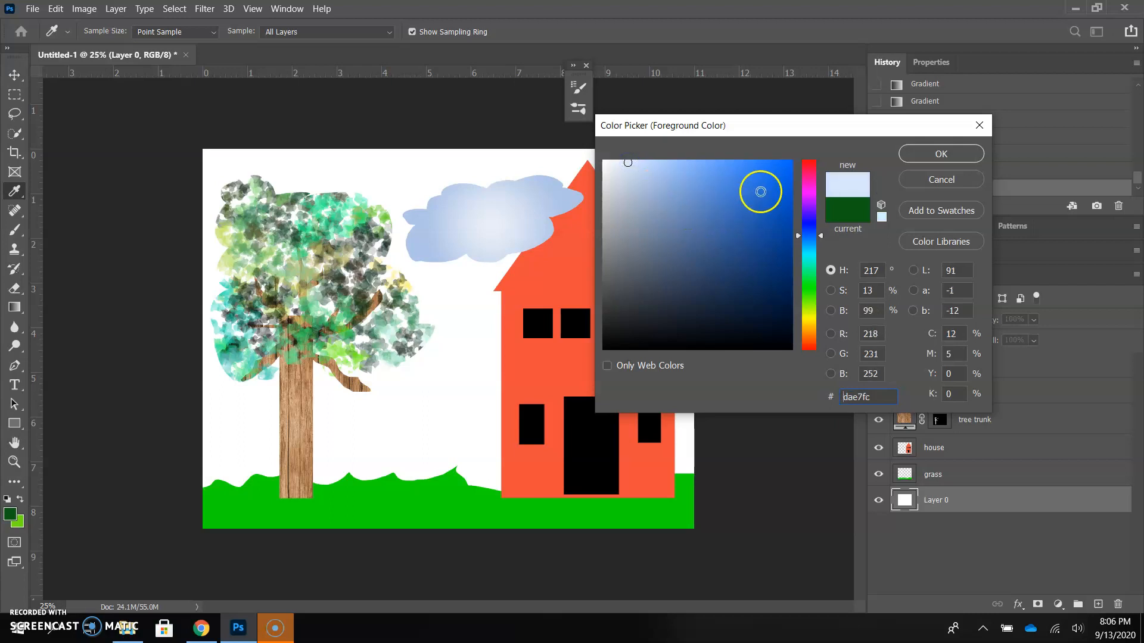
{"action": "left_click_drag", "start_coordinate": [821, 235], "coordinate": [822, 244]}
{"action": "left_click_drag", "start_coordinate": [725, 169], "coordinate": [675, 163]}
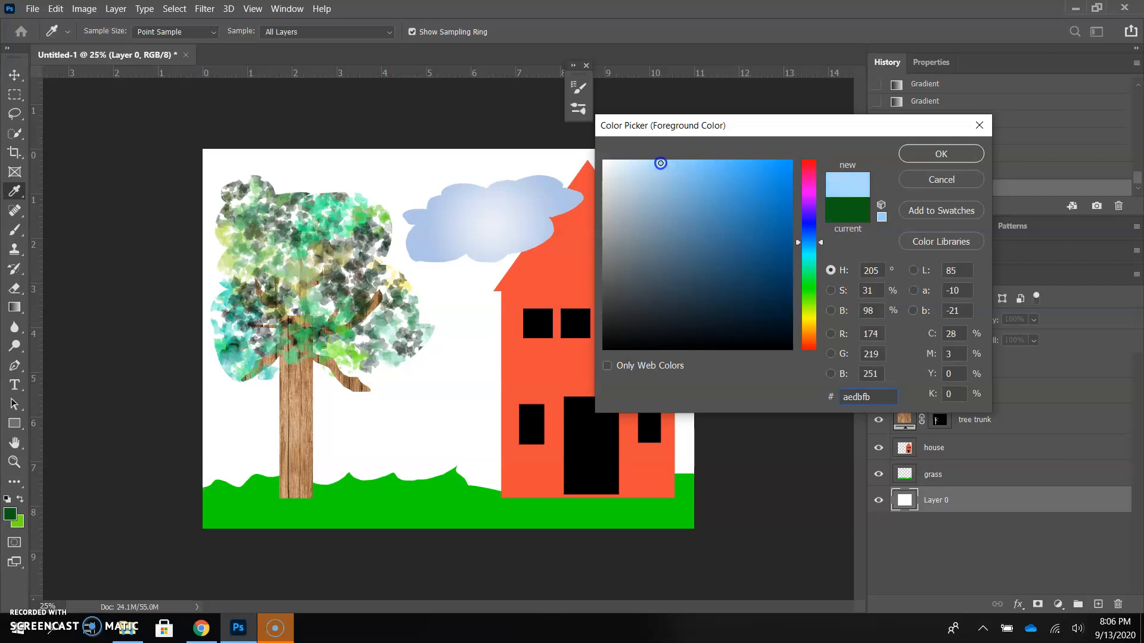
{"action": "left_click_drag", "start_coordinate": [579, 189], "coordinate": [723, 215]}
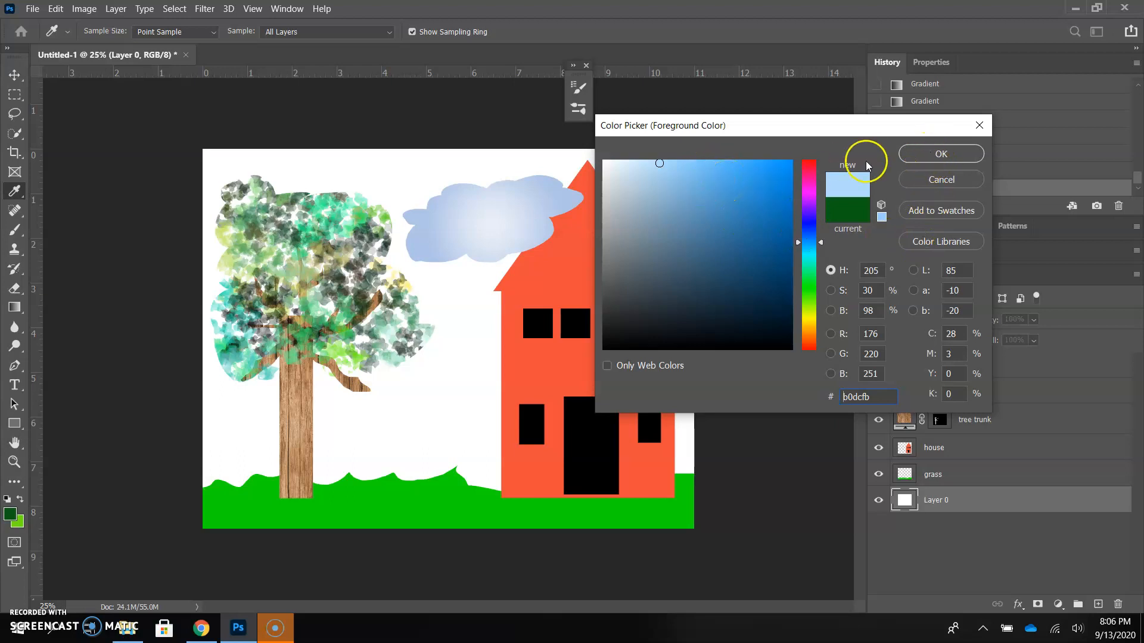
{"action": "left_click", "coordinate": [941, 153]}
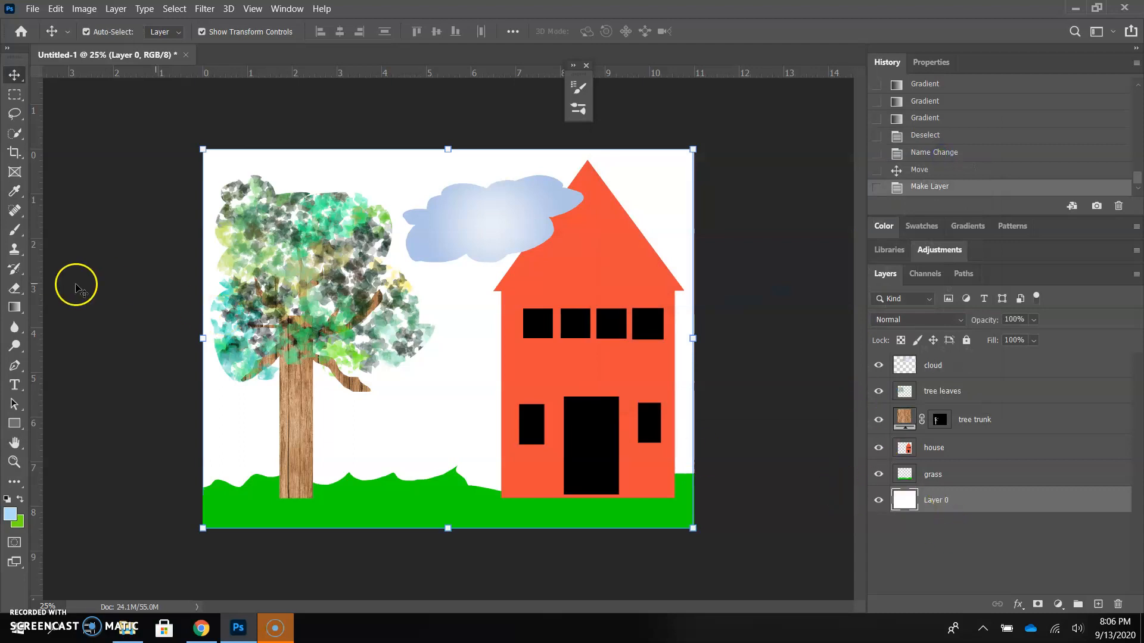
Fill the white background of Layer 0 with the light blue foreground color using the Paint Bucket tool.
{"action": "left_click", "coordinate": [14, 308]}
{"action": "right_click", "coordinate": [14, 307]}
{"action": "left_click", "coordinate": [82, 322]}
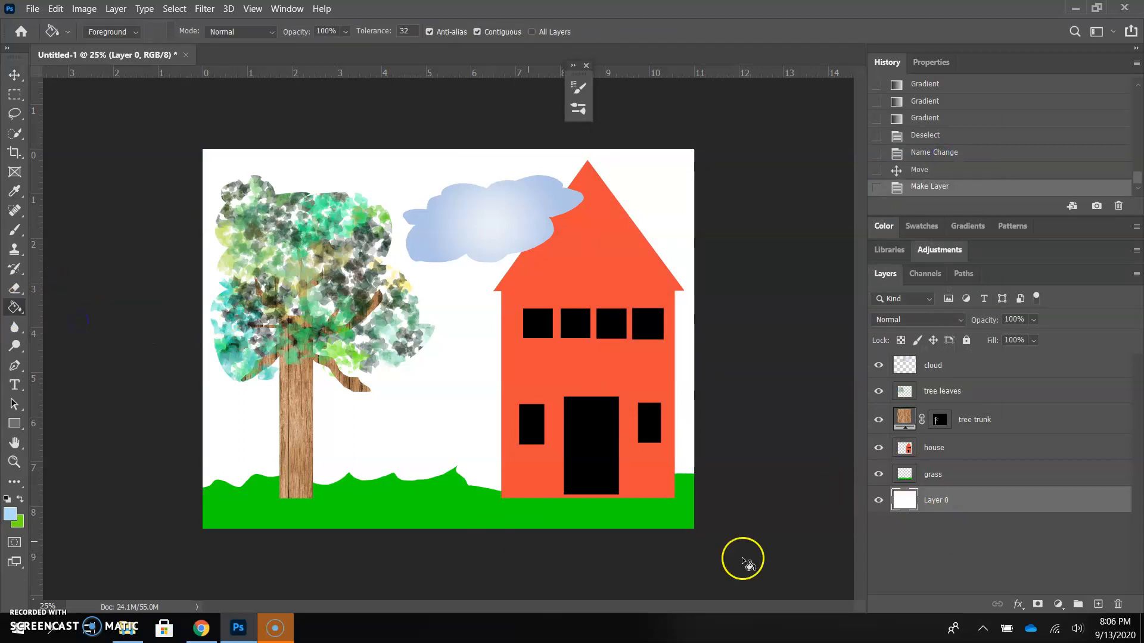
{"action": "left_click", "coordinate": [474, 368]}
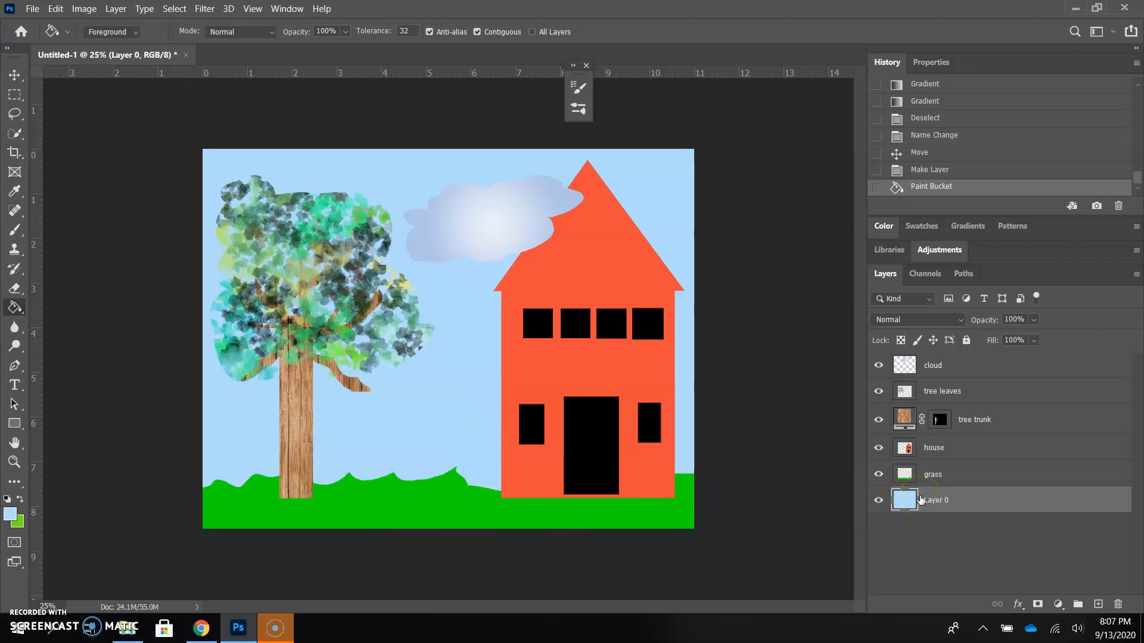
Reorder the tree trunk layer so it sits below the grass layer and directly above Layer 0.
{"action": "left_click", "coordinate": [1007, 421]}
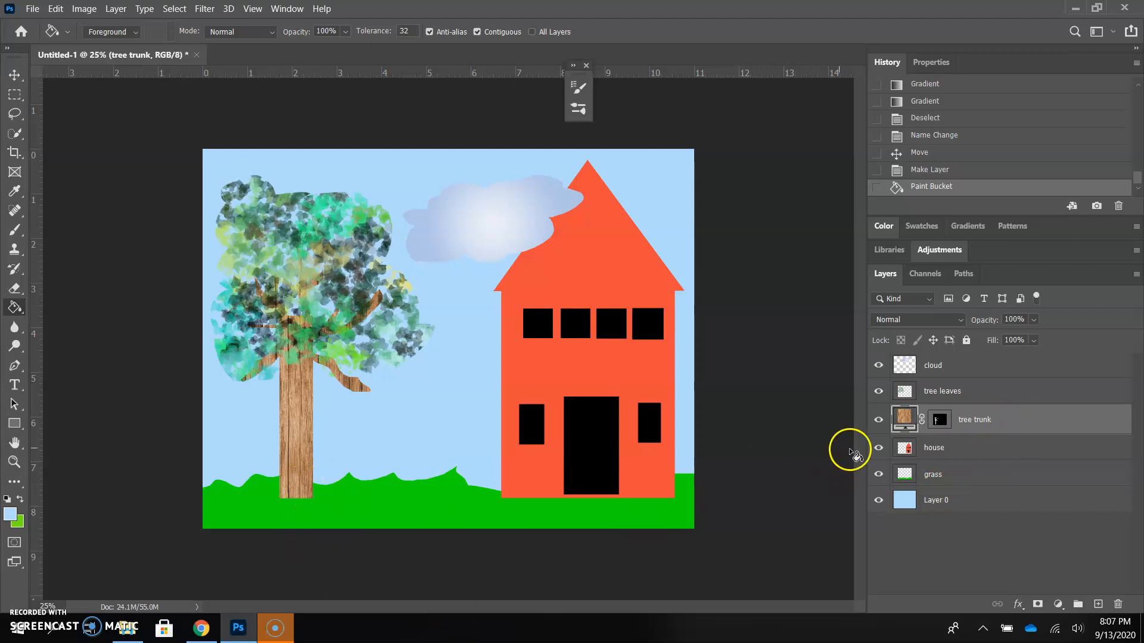
{"action": "left_click_drag", "start_coordinate": [1003, 423], "coordinate": [1005, 476]}
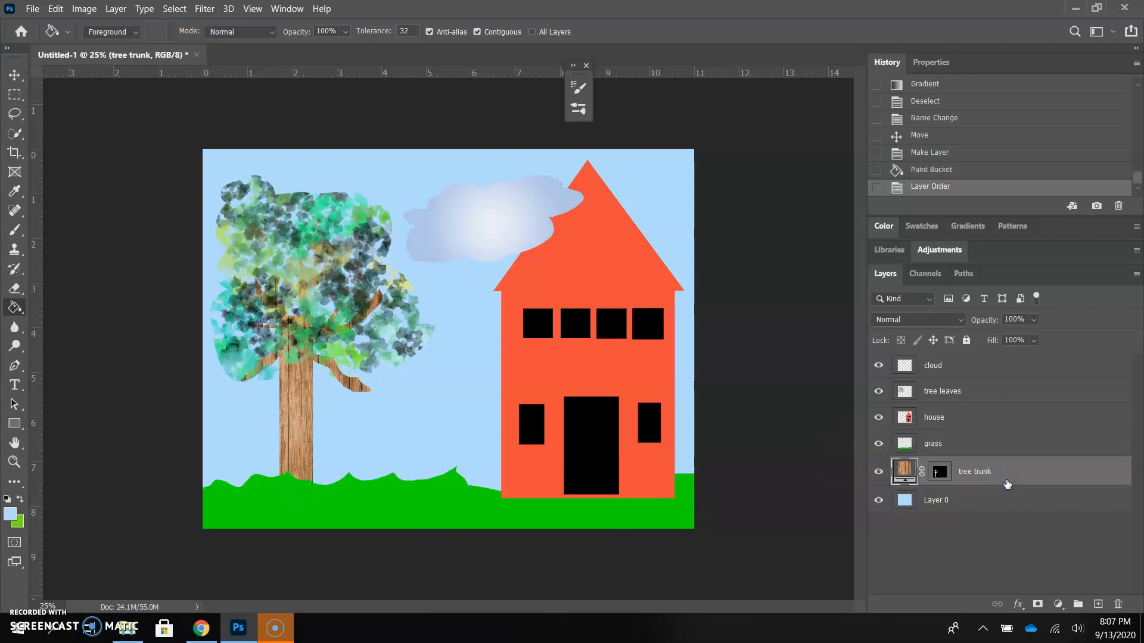
{"action": "mouse_move", "coordinate": [1006, 484]}
{"action": "left_mouse_down"}
{"action": "mouse_move", "coordinate": [991, 439]}
{"action": "mouse_move", "coordinate": [1000, 479]}
{"action": "left_mouse_up"}
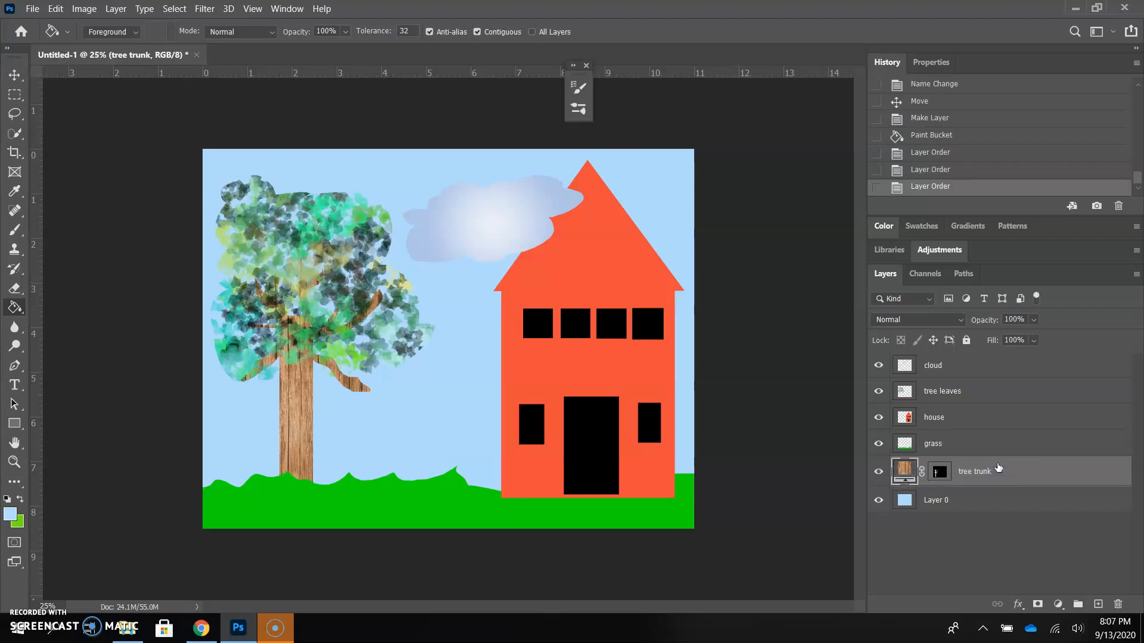
Select the tree leaves and tree trunk layers together, move the whole tree up about 0.35 ruler units, and deselect the layers.
{"action": "left_click", "coordinate": [985, 401], "text": "ctrl"}
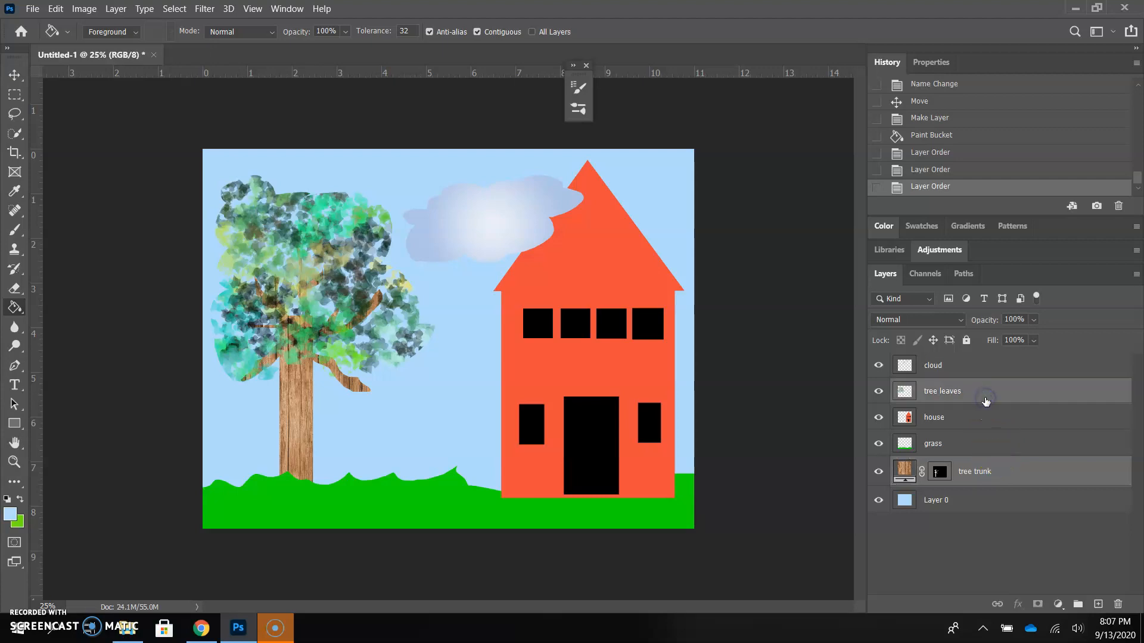
{"action": "key", "text": "v"}
{"action": "left_click_drag", "start_coordinate": [289, 327], "coordinate": [291, 316]}
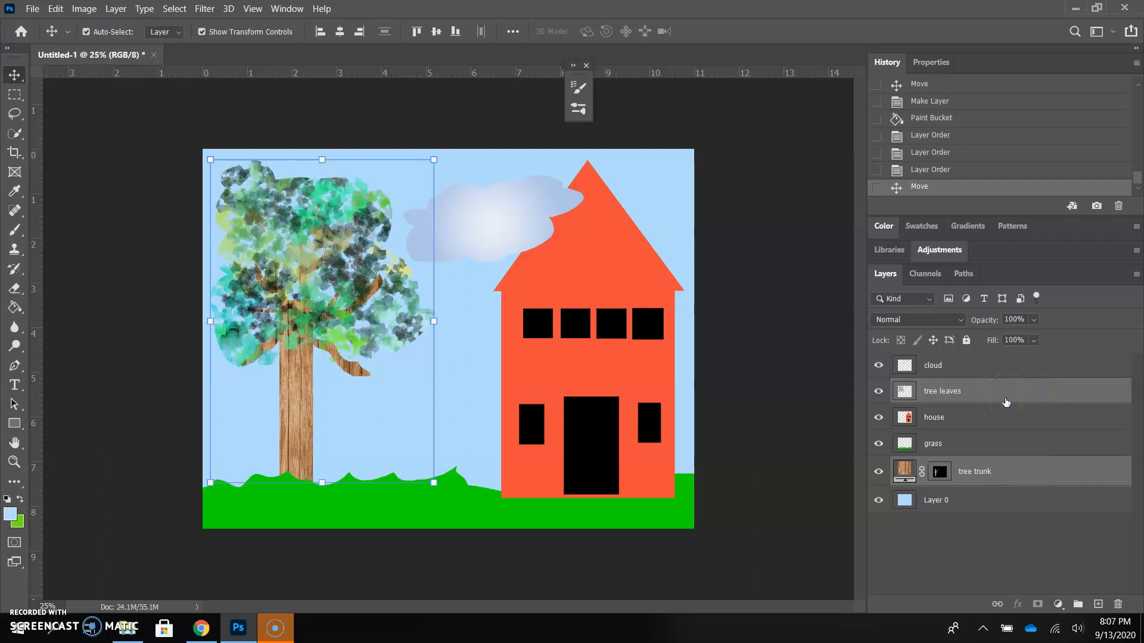
{"action": "left_click", "coordinate": [1009, 474]}
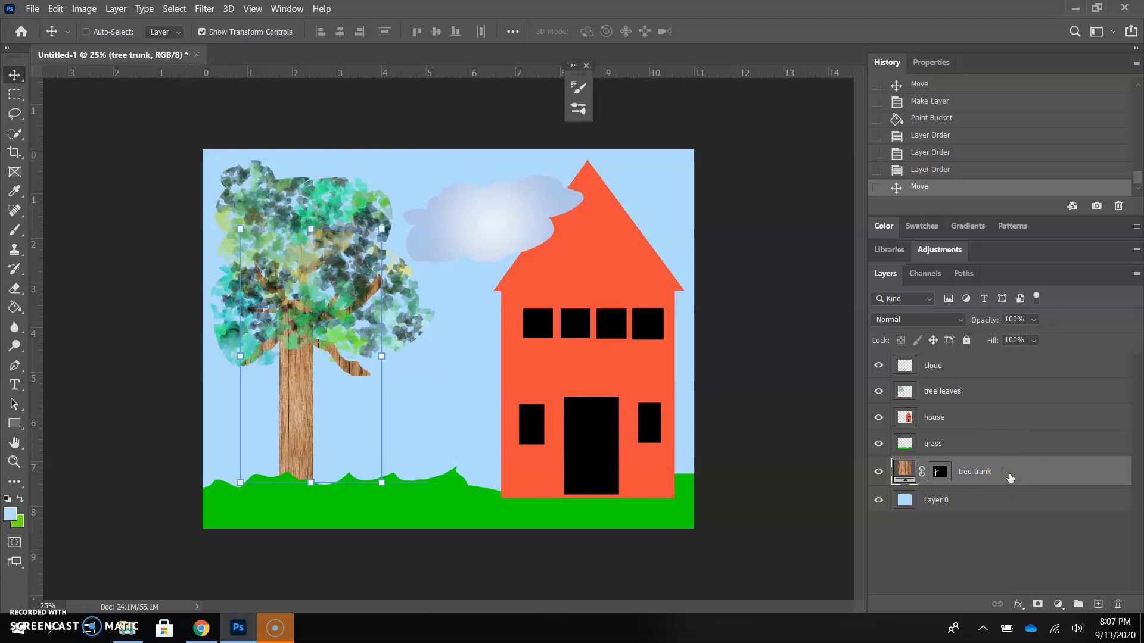
{"action": "left_click", "coordinate": [1007, 393], "text": "ctrl"}
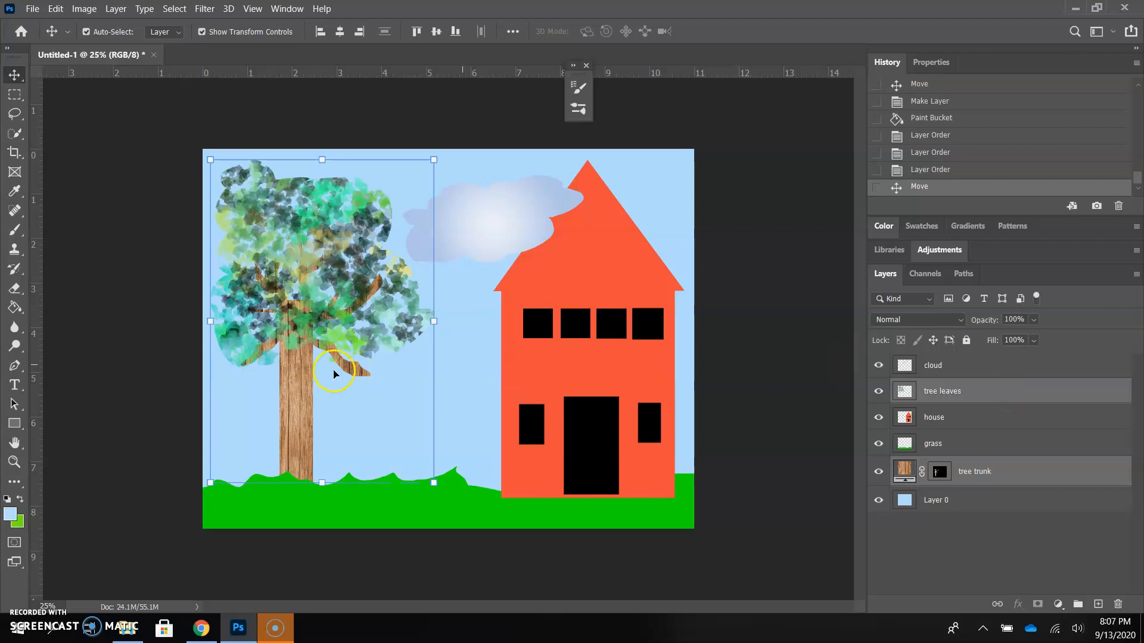
{"action": "left_click_drag", "start_coordinate": [311, 328], "coordinate": [315, 337]}
{"action": "left_click", "coordinate": [781, 352]}
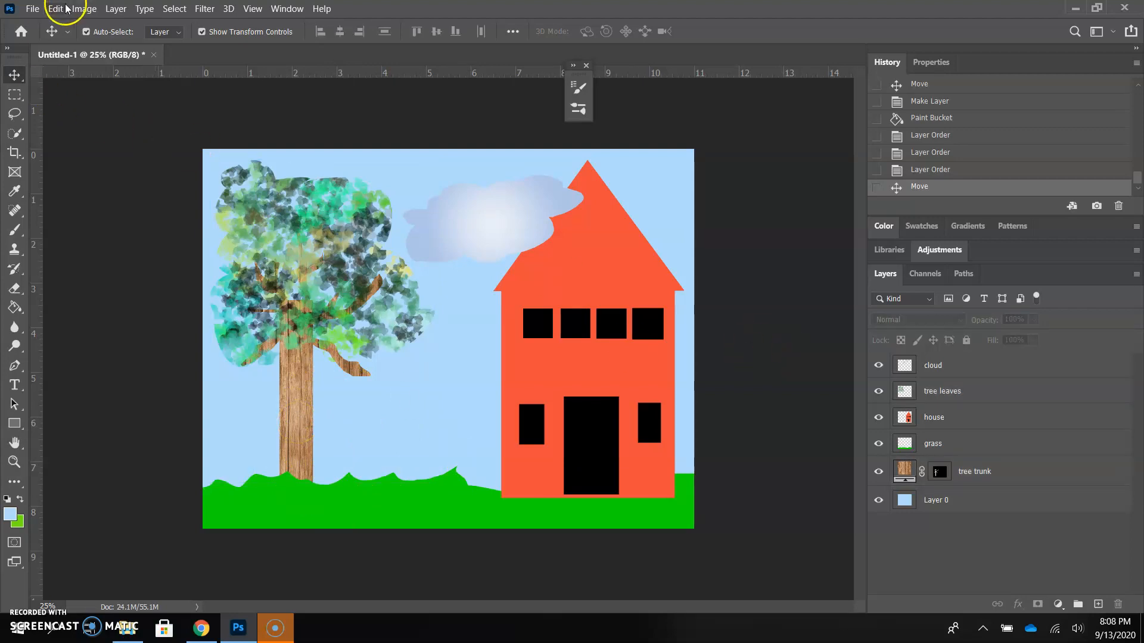
Save the document as a layered Photoshop file named 4, the surname and Selections House, joined by underscores, with Maximize Compatibility on.
{"action": "left_click", "coordinate": [33, 8]}
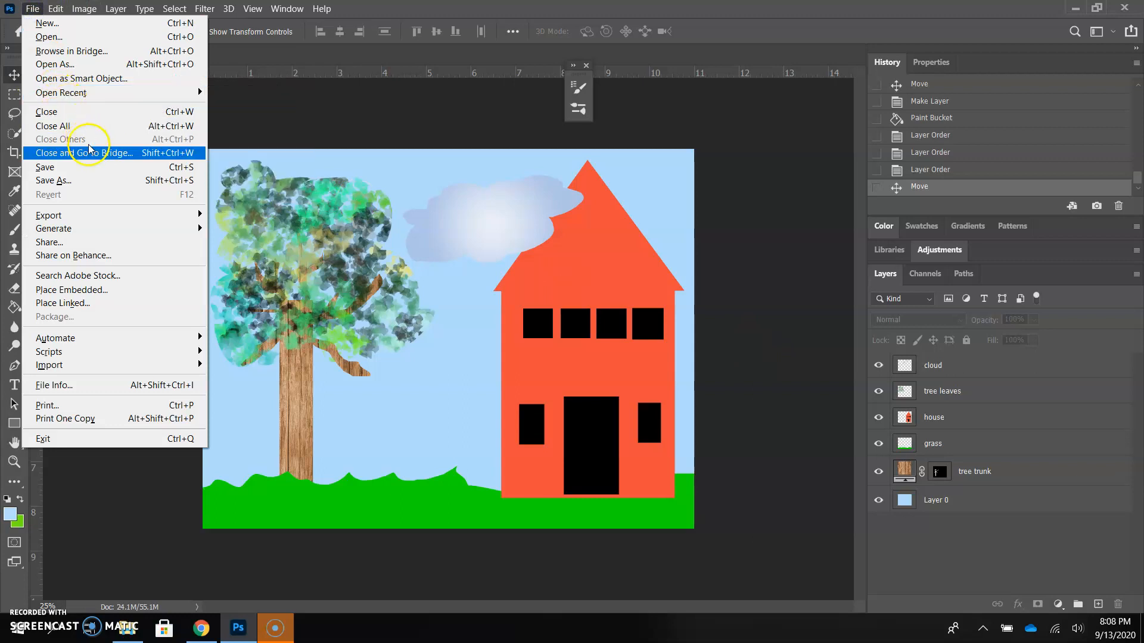
{"action": "left_click", "coordinate": [94, 180]}
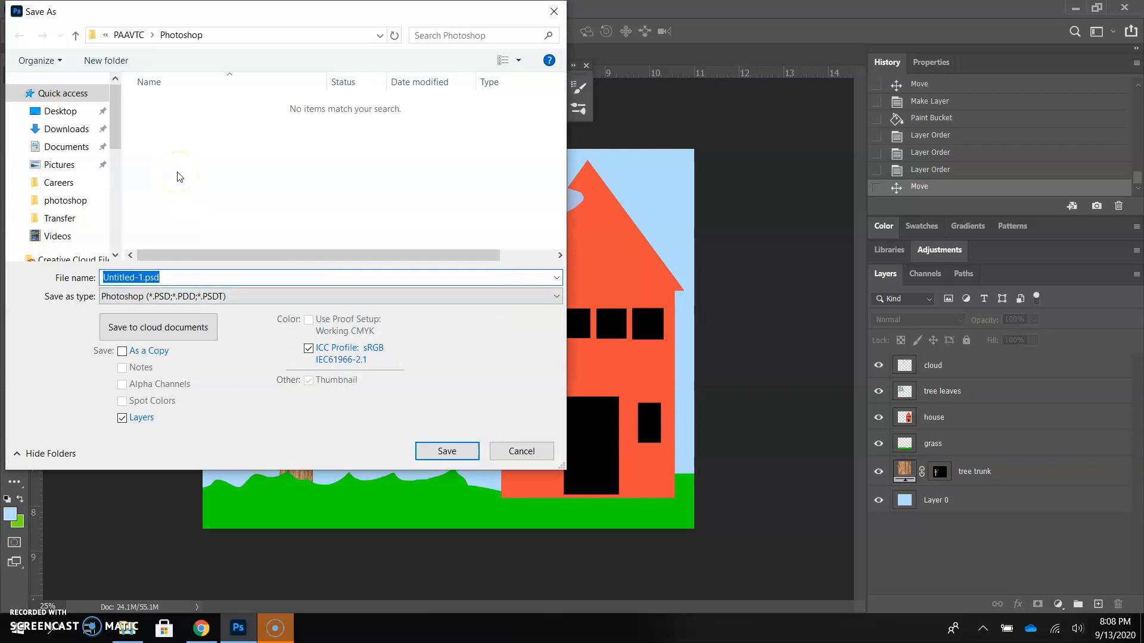
{"action": "type", "text": "pd"}
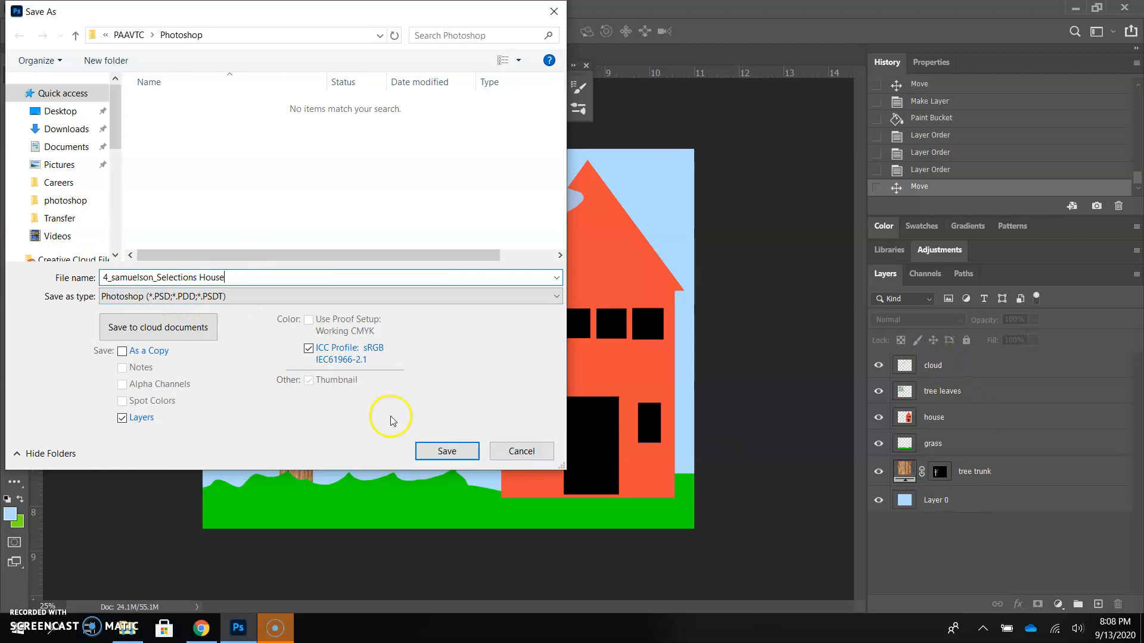
{"action": "left_click", "coordinate": [447, 451]}
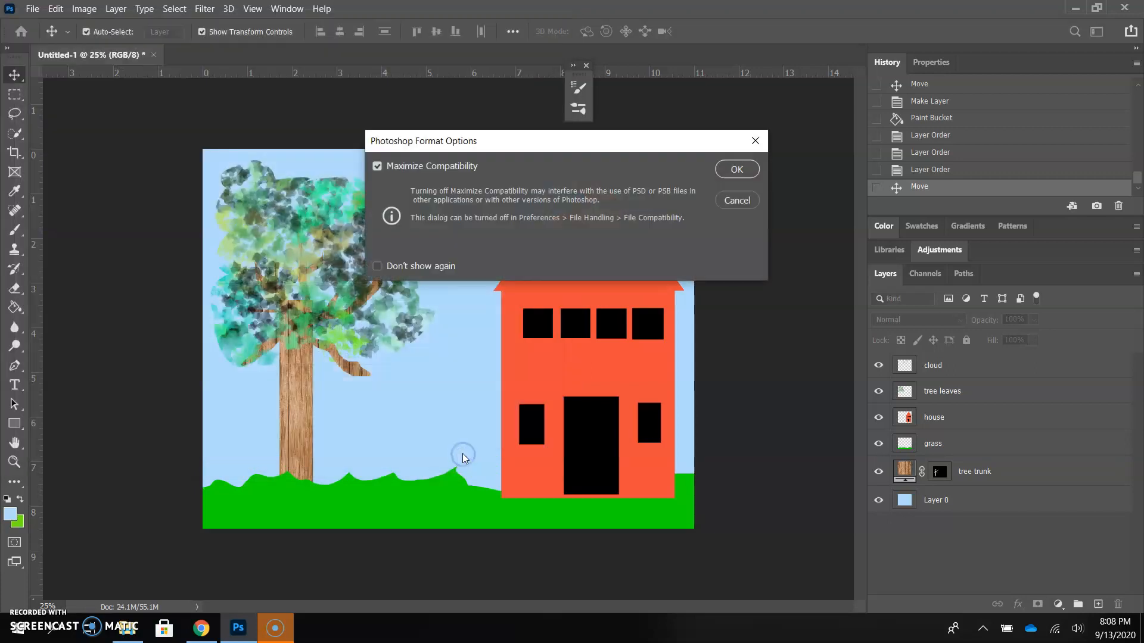
{"action": "left_click", "coordinate": [737, 172]}
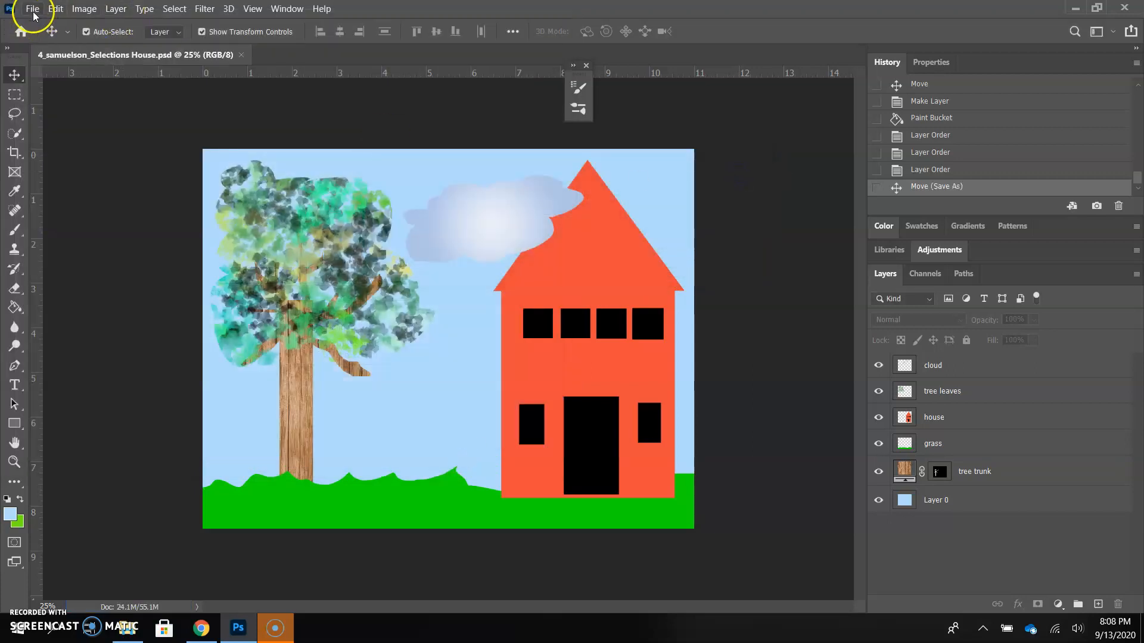
Save a JPEG version of the illustration under the same file name and folder, with quality 12 (Maximum).
{"action": "left_click", "coordinate": [32, 10]}
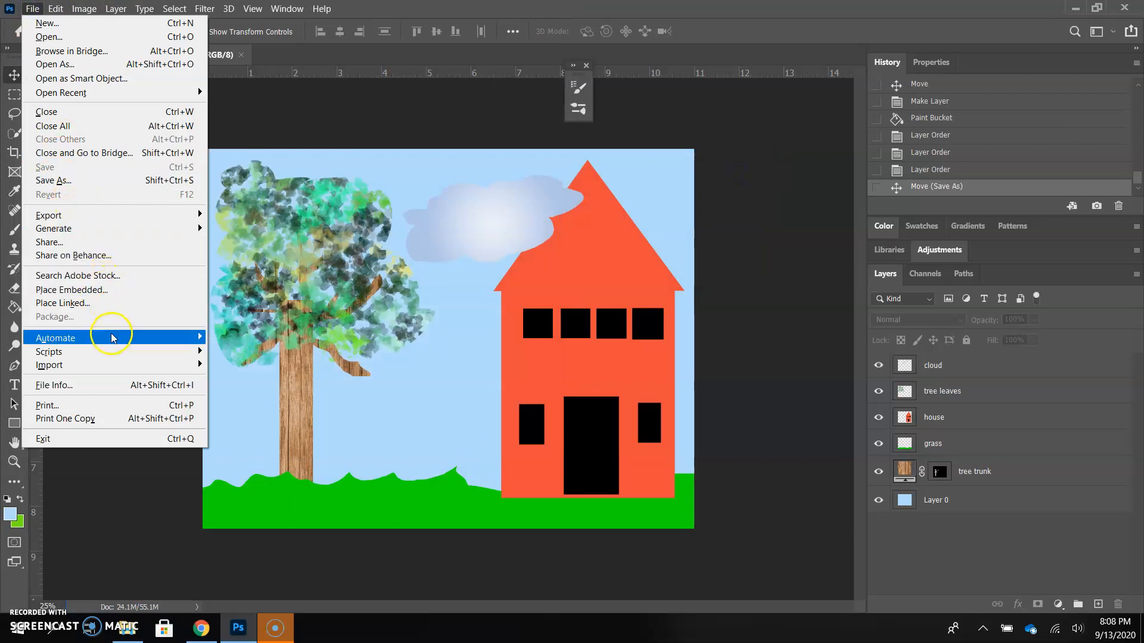
{"action": "left_click", "coordinate": [119, 179]}
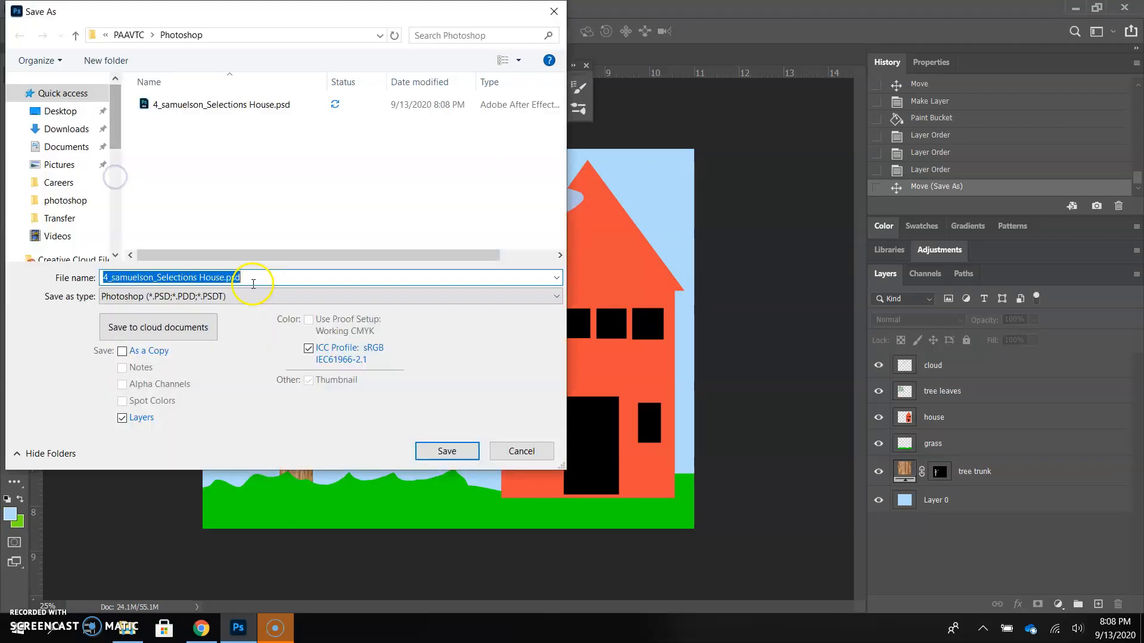
{"action": "left_click", "coordinate": [190, 297]}
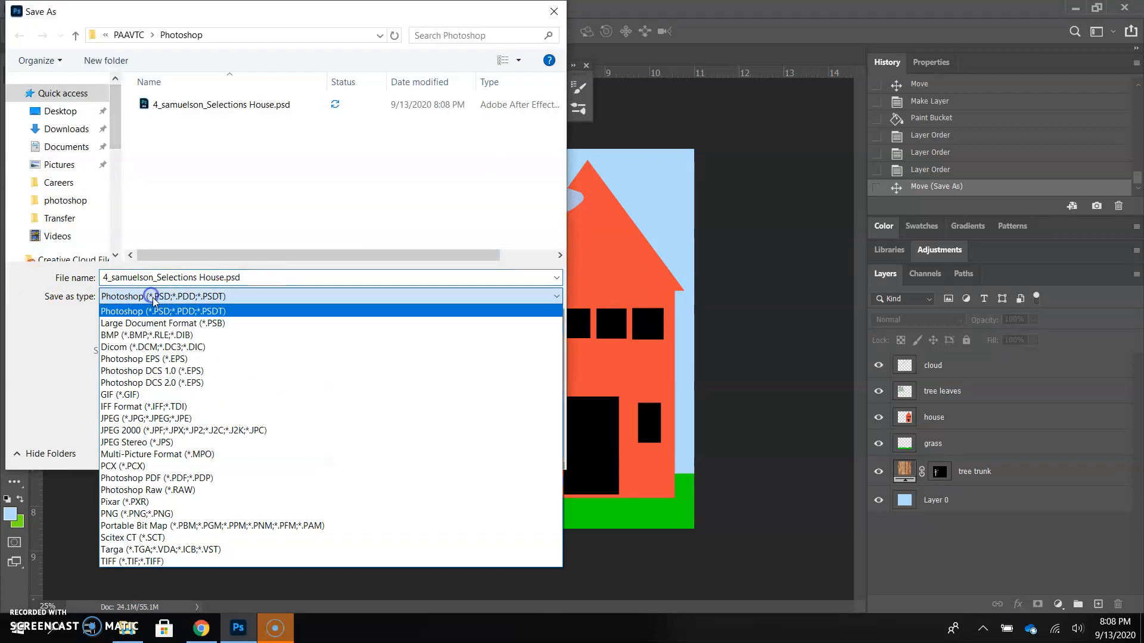
{"action": "left_click", "coordinate": [147, 420]}
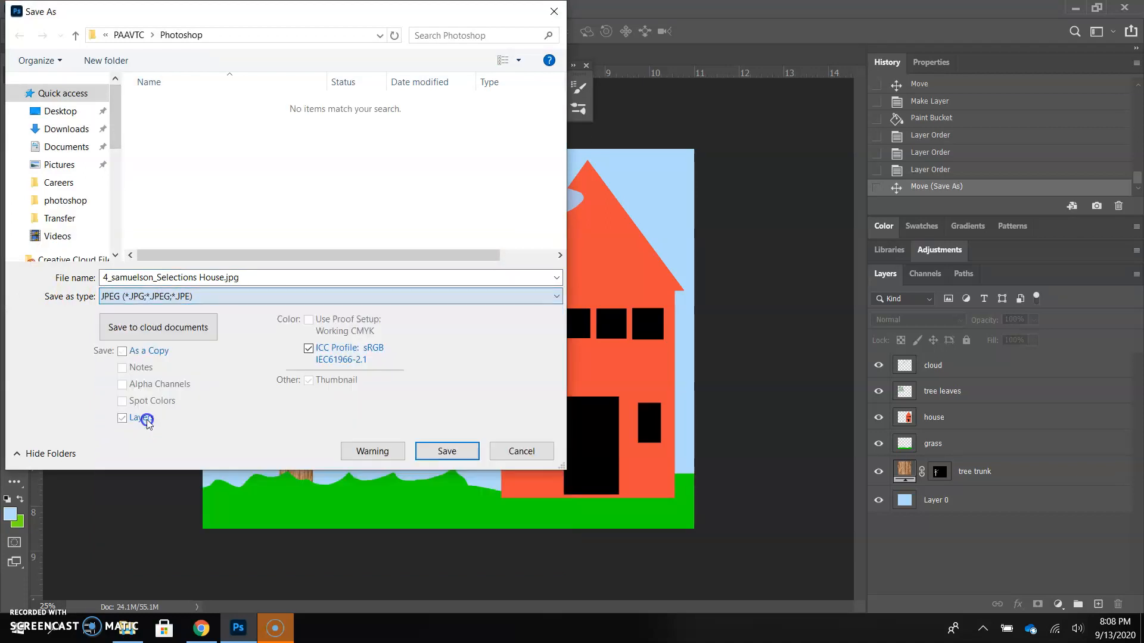
{"action": "left_click", "coordinate": [439, 454]}
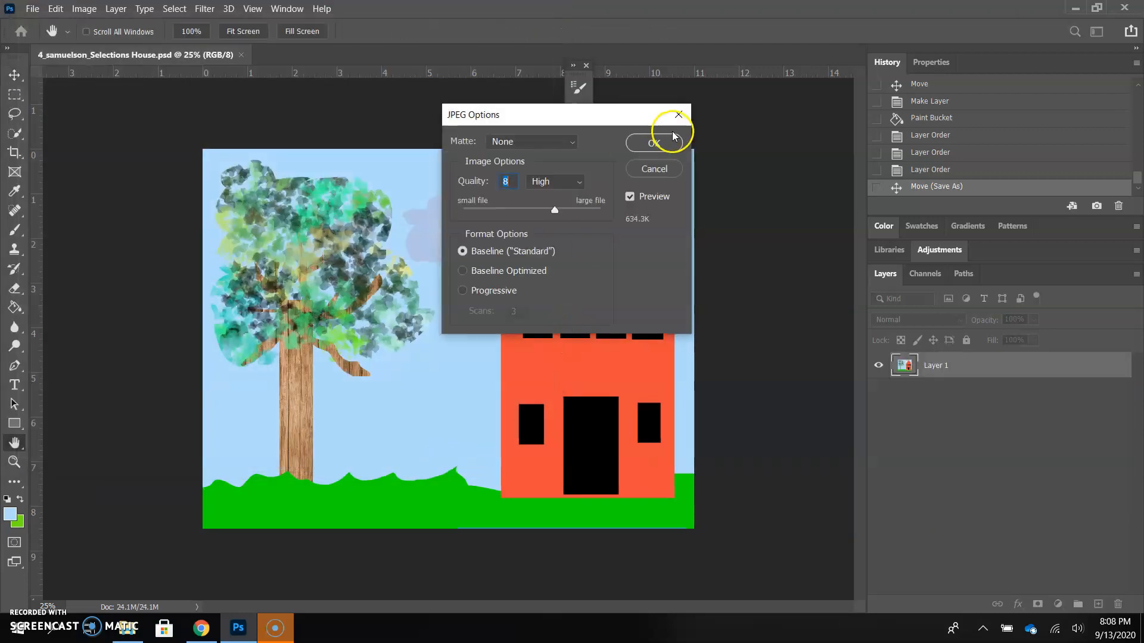
{"action": "left_click_drag", "start_coordinate": [554, 210], "coordinate": [586, 213]}
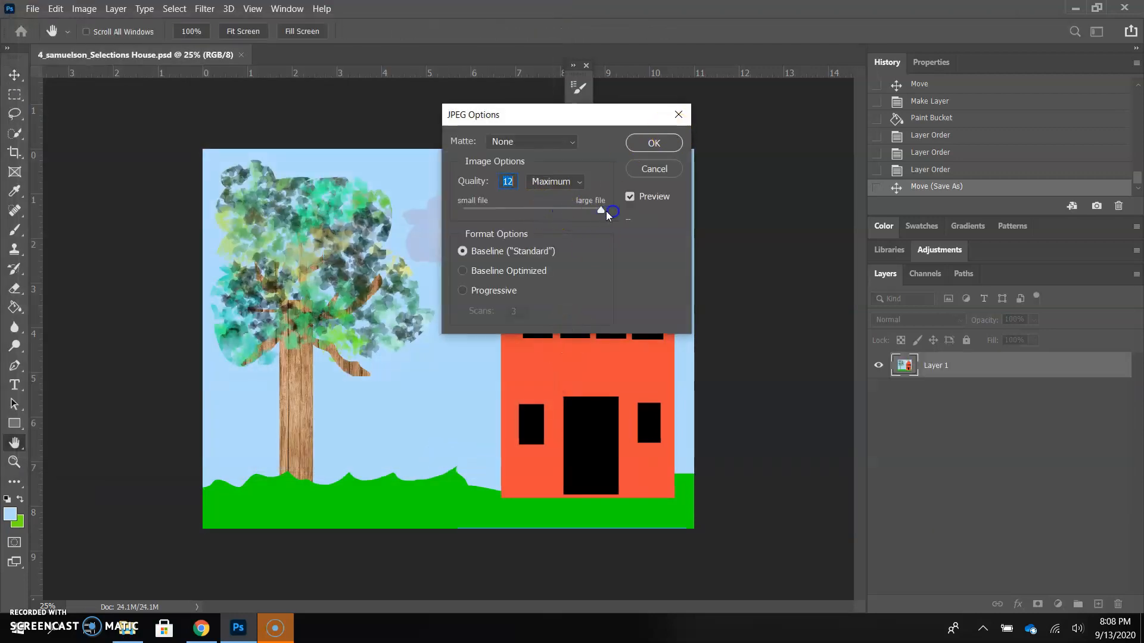
{"action": "left_click", "coordinate": [652, 142]}
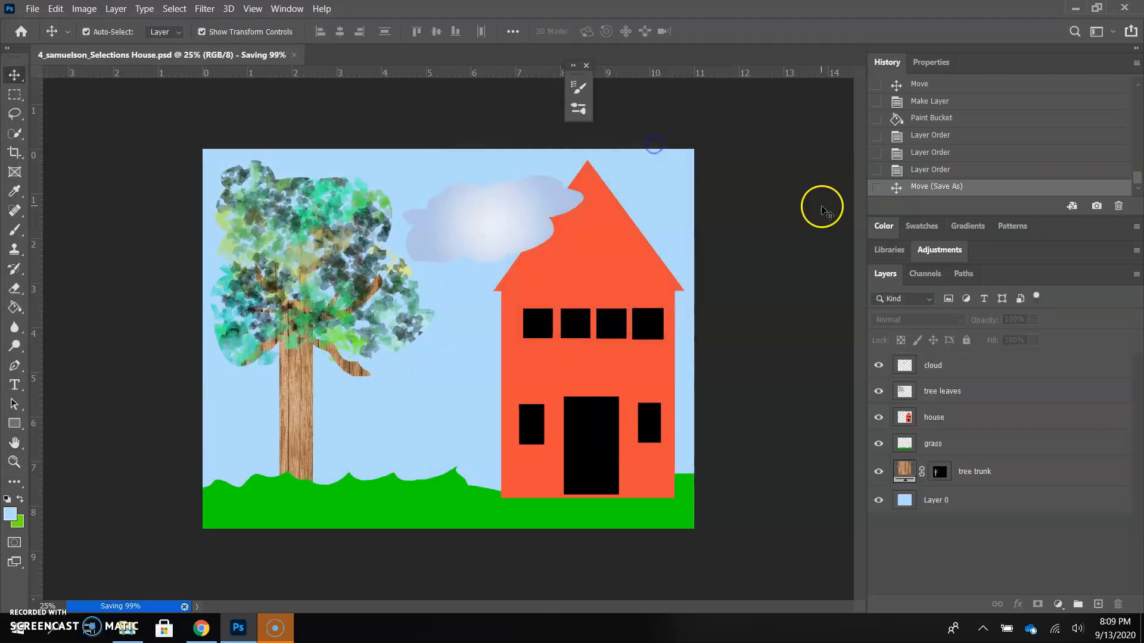